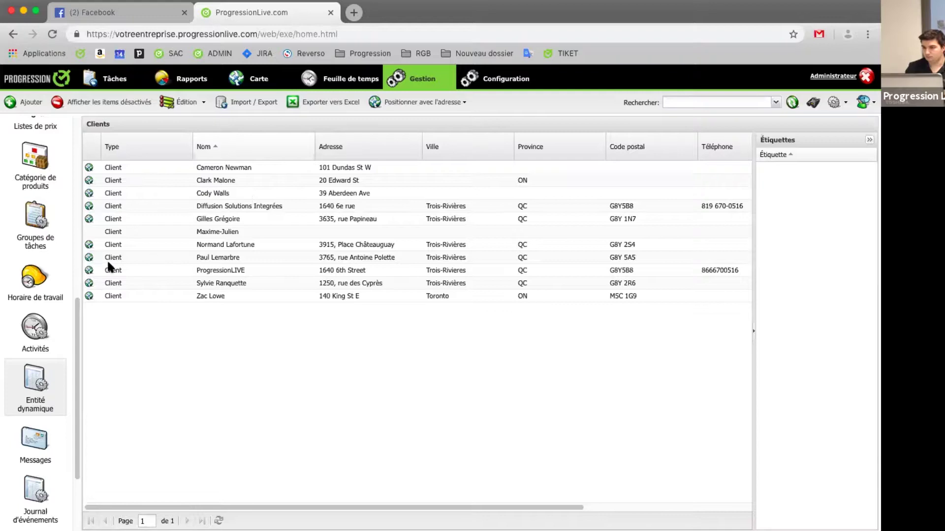
# Step: Show the Équipements list of eight containers and units with clients, locations and install dates
pyautogui.scroll(10, 73, 268)
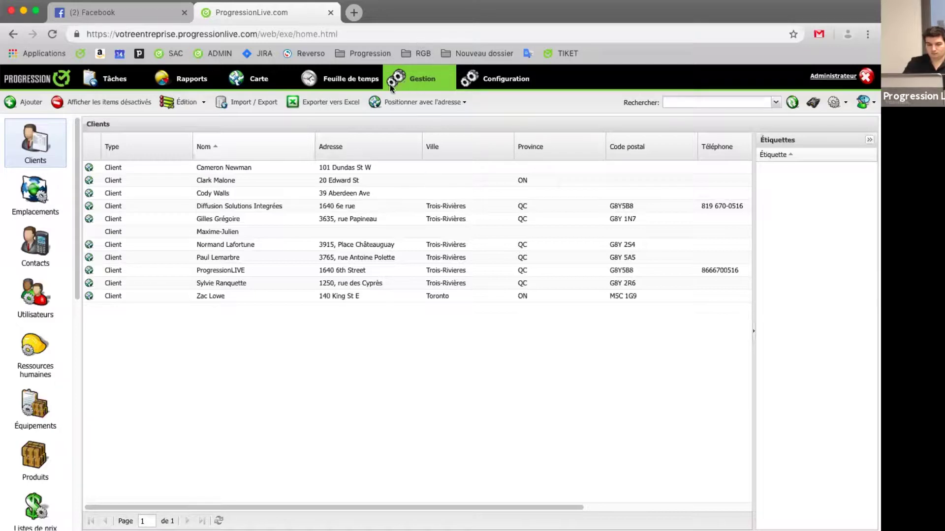
pyautogui.click(40, 421)
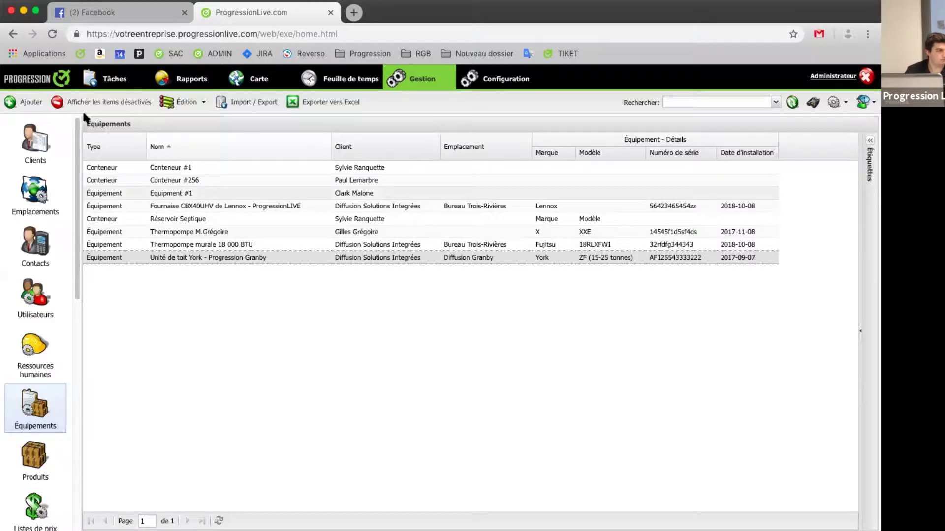
# Step: Start a blank Équipement record, move its form higher, and list the Type options
pyautogui.click(30, 103)
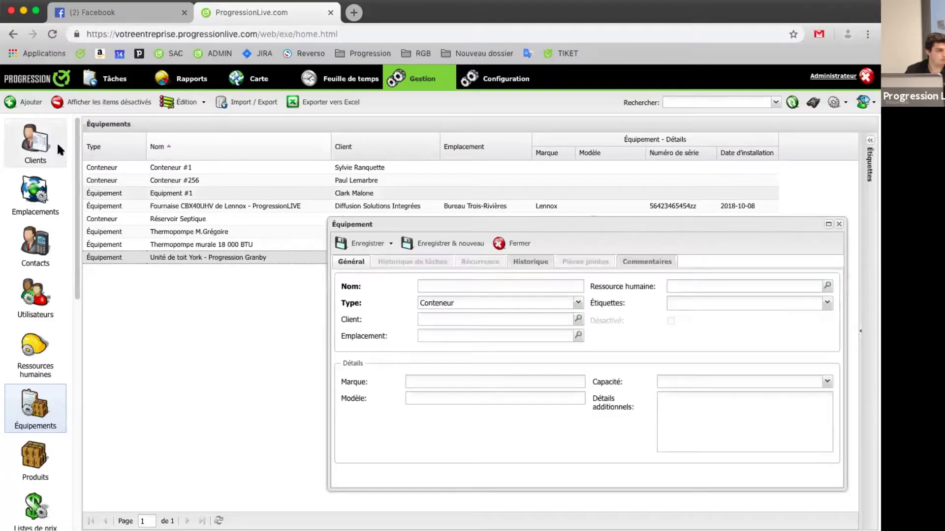
pyautogui.moveTo(462, 220); pyautogui.dragTo(235, 141)
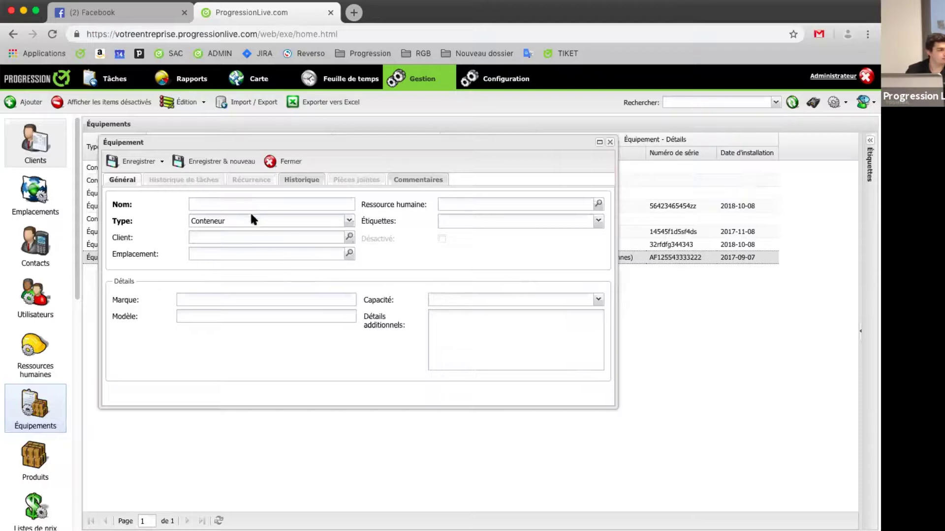
pyautogui.click(247, 226)
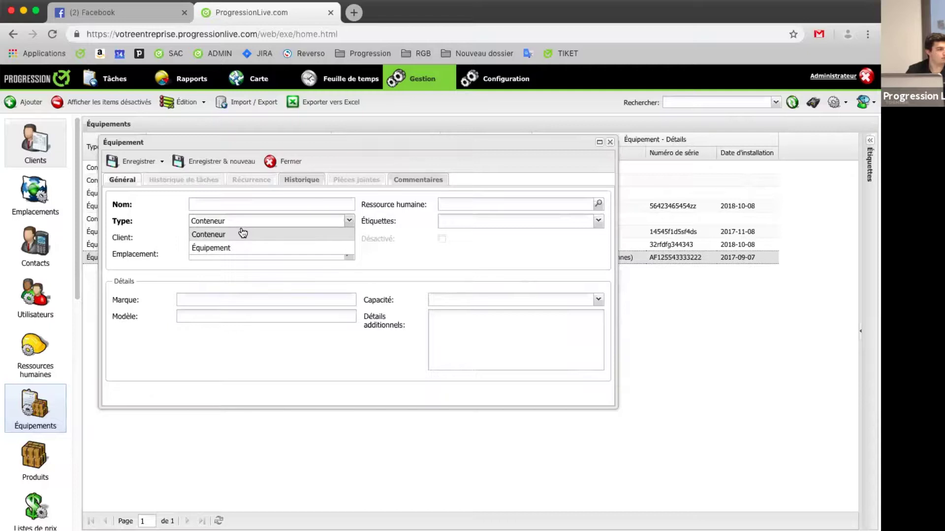
# Step: Try the Équipement type, switch back to Conteneur, and close the form unsaved
pyautogui.click(233, 248)
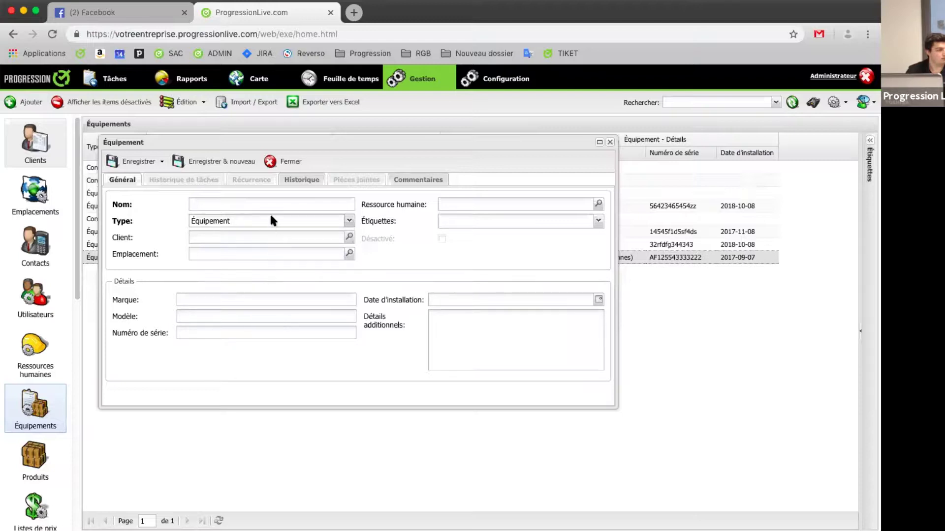
pyautogui.click(241, 220)
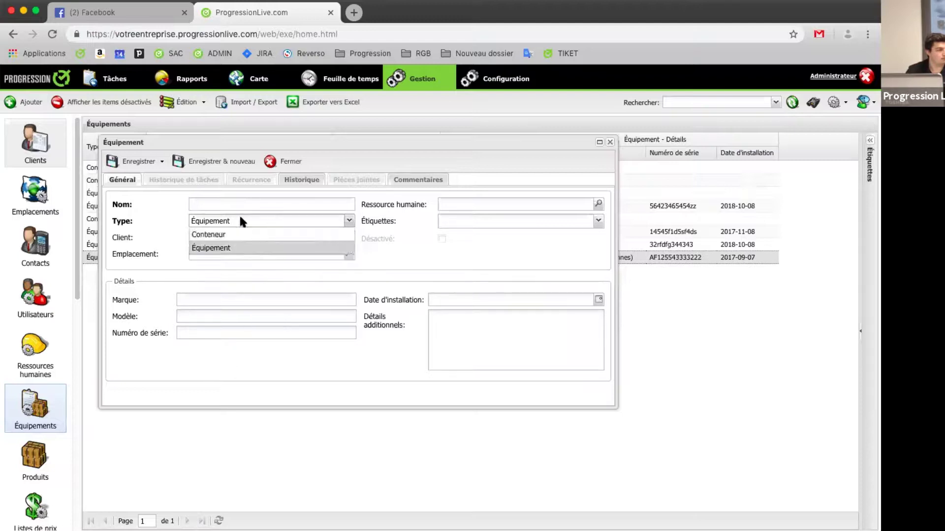
pyautogui.click(260, 236)
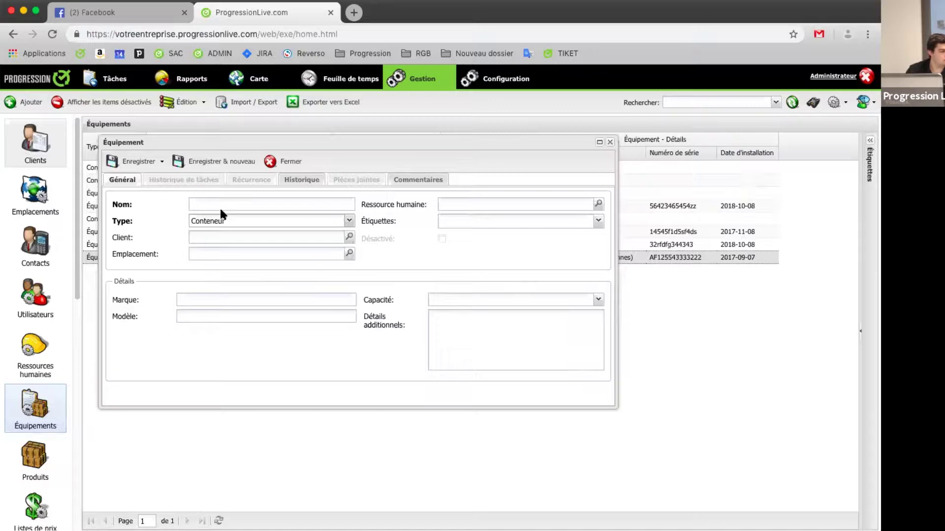
pyautogui.click(294, 161)
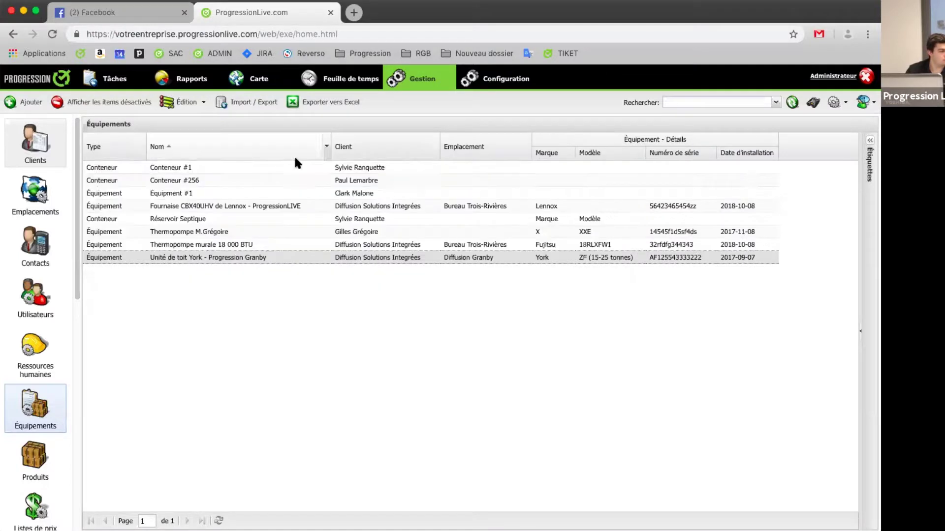
# Step: Open the York rooftop unit record and check its Historique de tâches and Pièces jointes
pyautogui.doubleClick(283, 257)
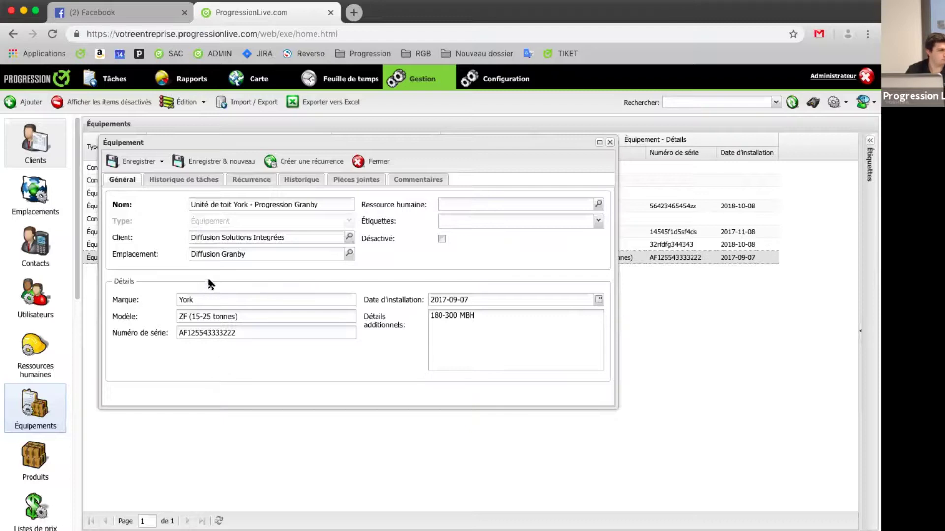
pyautogui.click(206, 185)
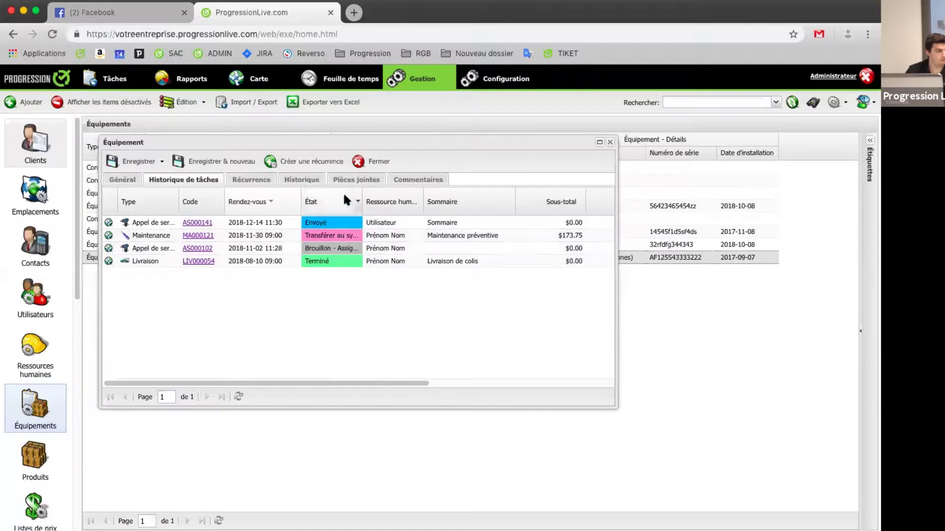
pyautogui.click(359, 182)
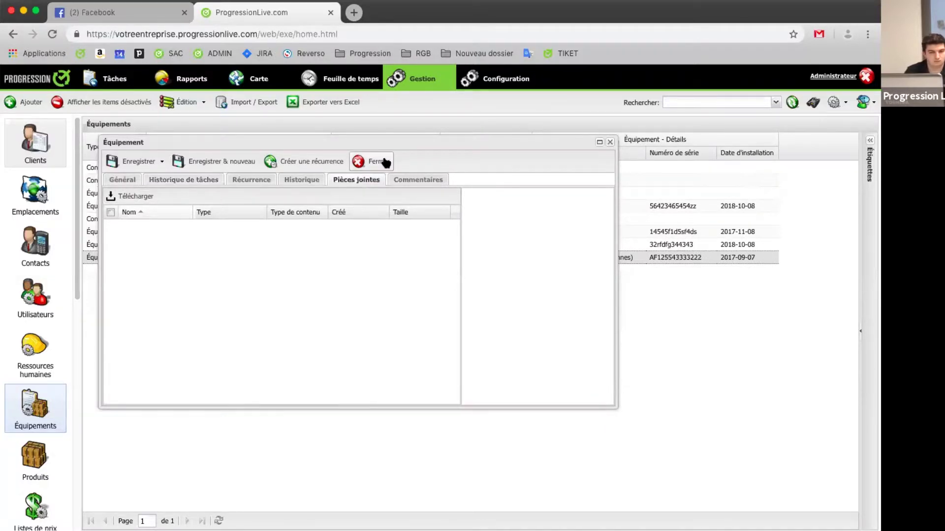
# Step: Close the York record and view the equipment at the Bureau Trois-Rivières location
pyautogui.click(363, 163)
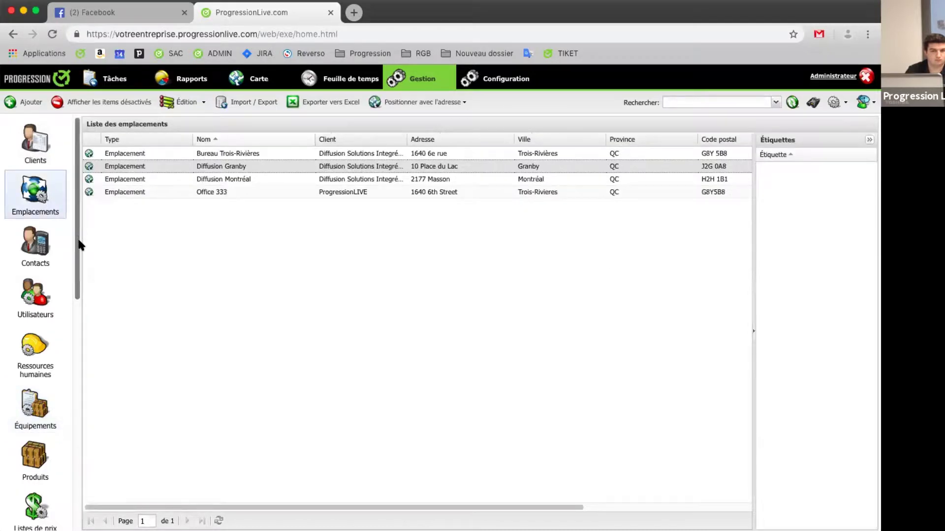
pyautogui.doubleClick(236, 154)
pyautogui.moveTo(489, 208); pyautogui.dragTo(304, 136)
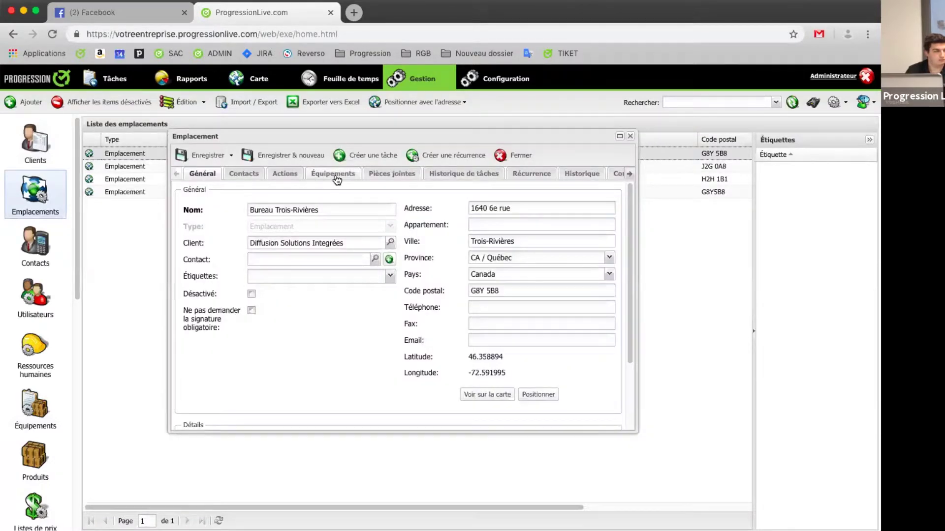
pyautogui.click(336, 176)
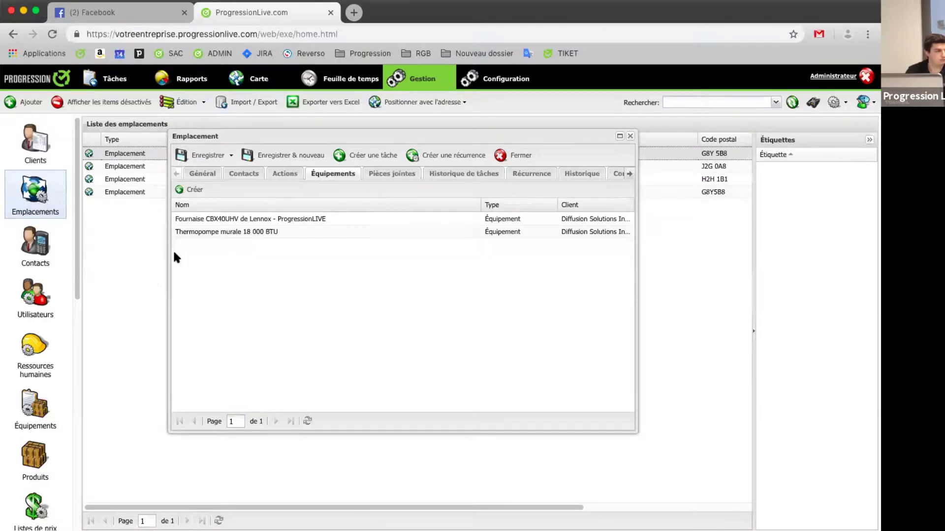
# Step: Start a new equipment entry from the location, then close it unsaved with the location
pyautogui.click(184, 193)
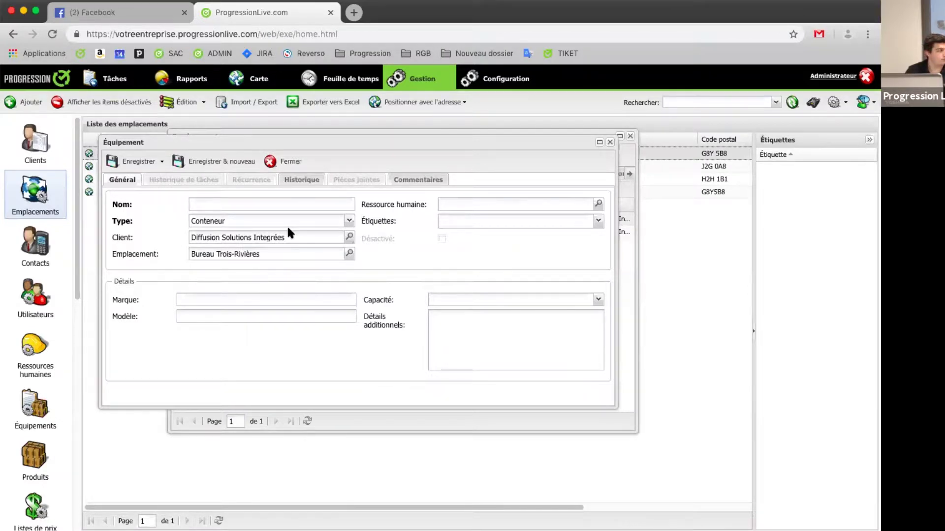
pyautogui.click(289, 162)
pyautogui.click(504, 155)
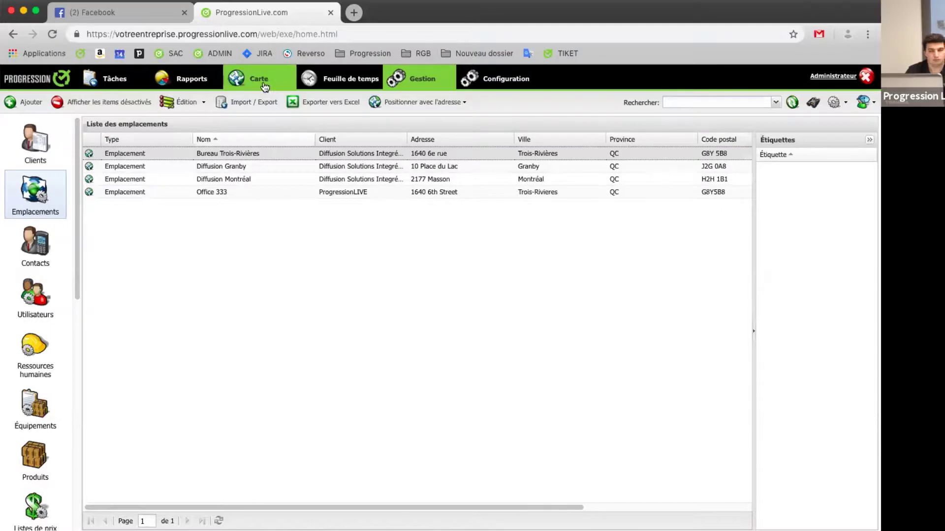
# Step: Switch from the Carte map to the Tâches section to see scheduled recurring tasks
pyautogui.moveTo(263, 88)
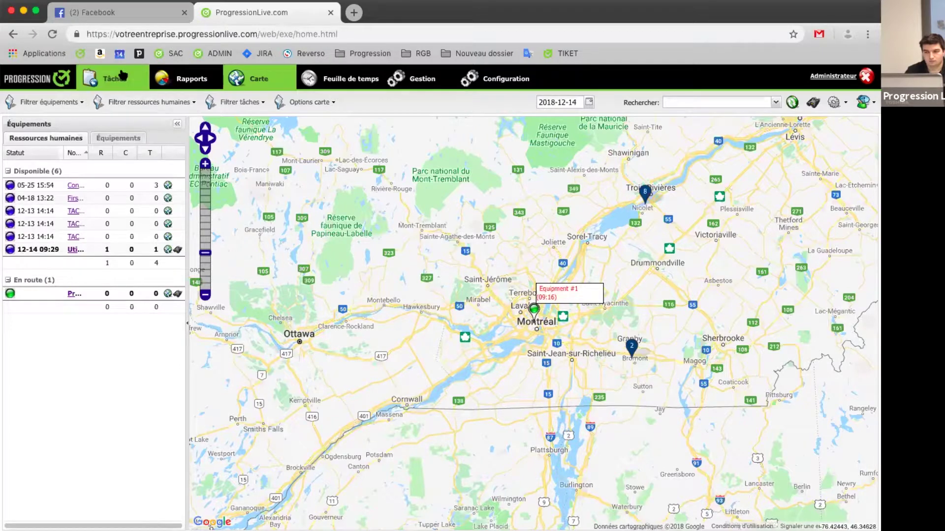
pyautogui.click(122, 75)
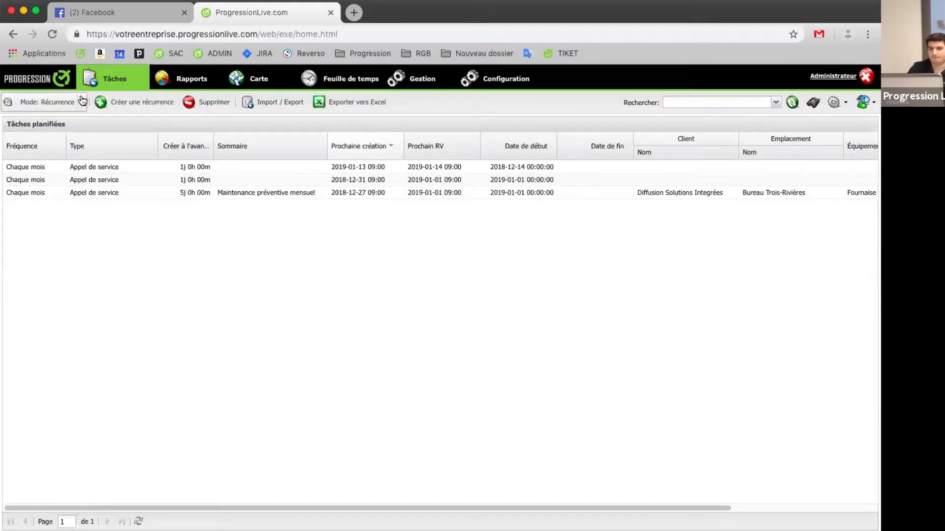
# Step: Switch tasks to Liste mode and create a service call for client Diffusion Solutions Integrées
pyautogui.click(82, 101)
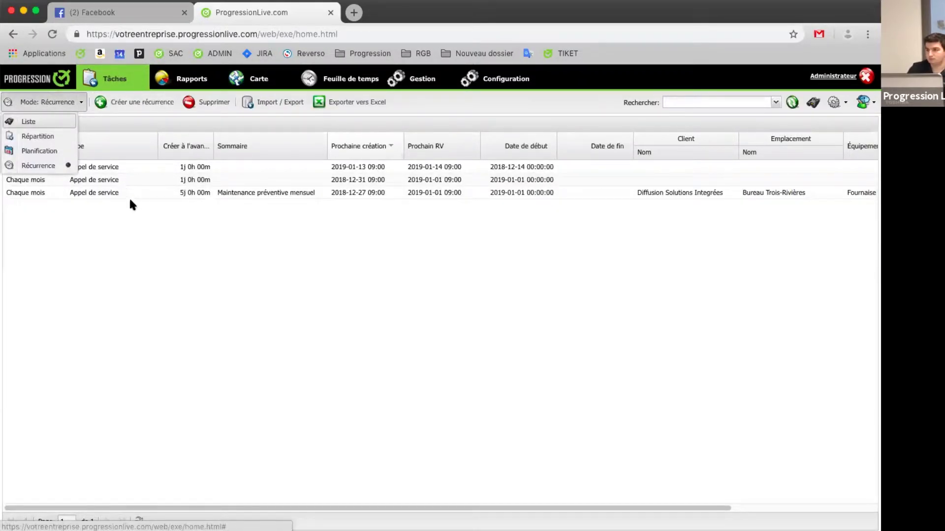
pyautogui.click(28, 121)
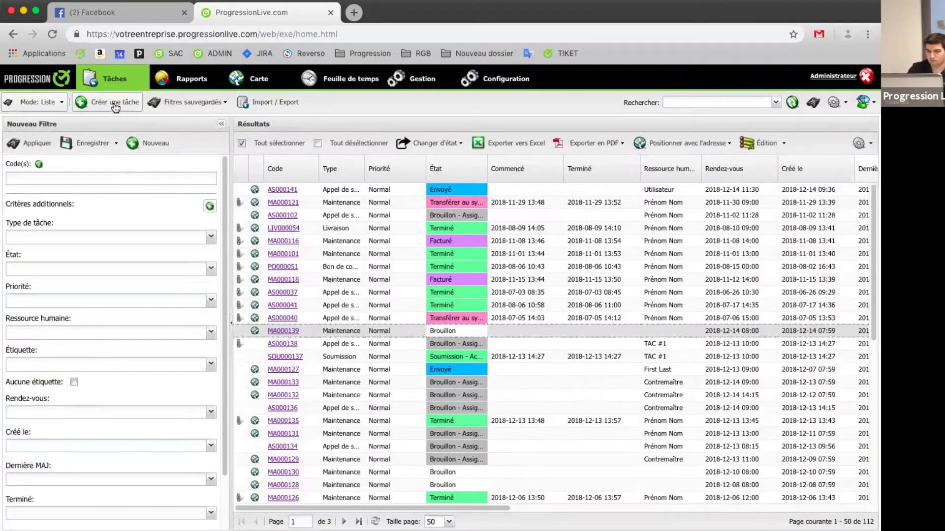
pyautogui.click(115, 105)
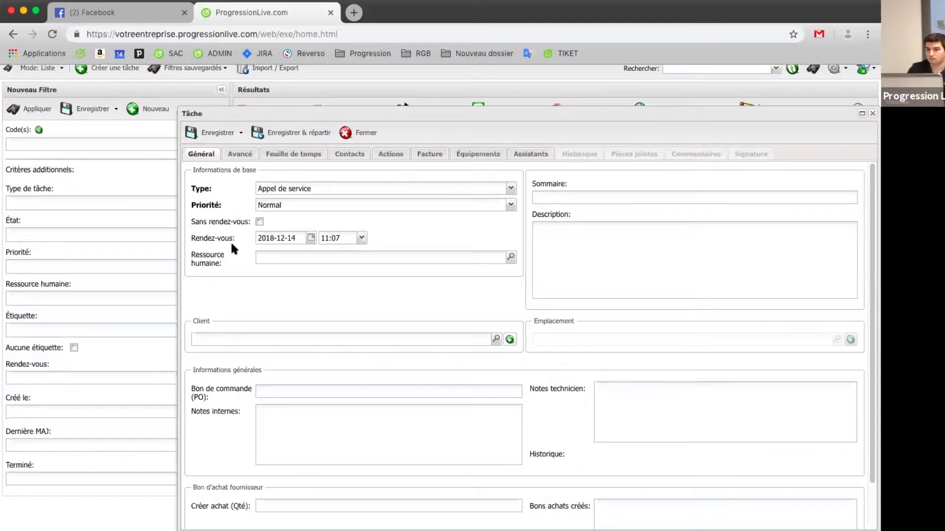
pyautogui.press('Escape')
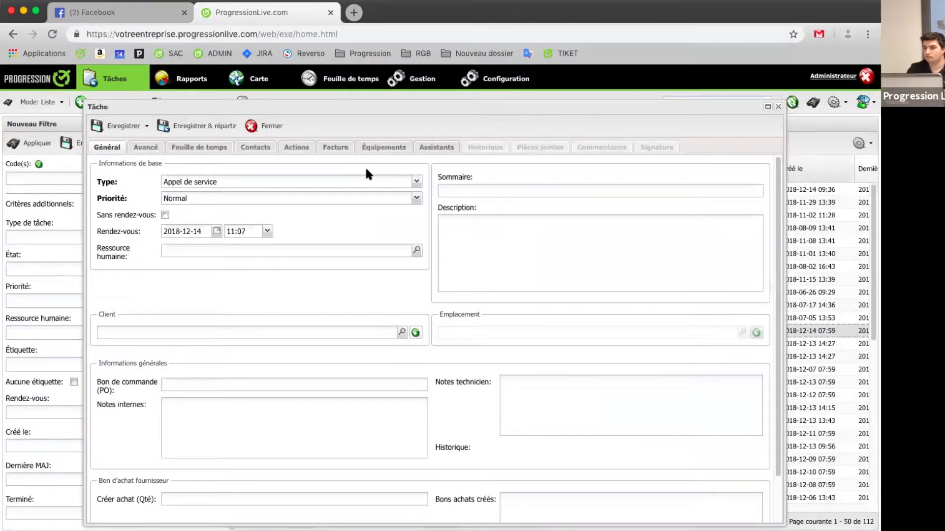
pyautogui.click(195, 331)
pyautogui.write('diffu')
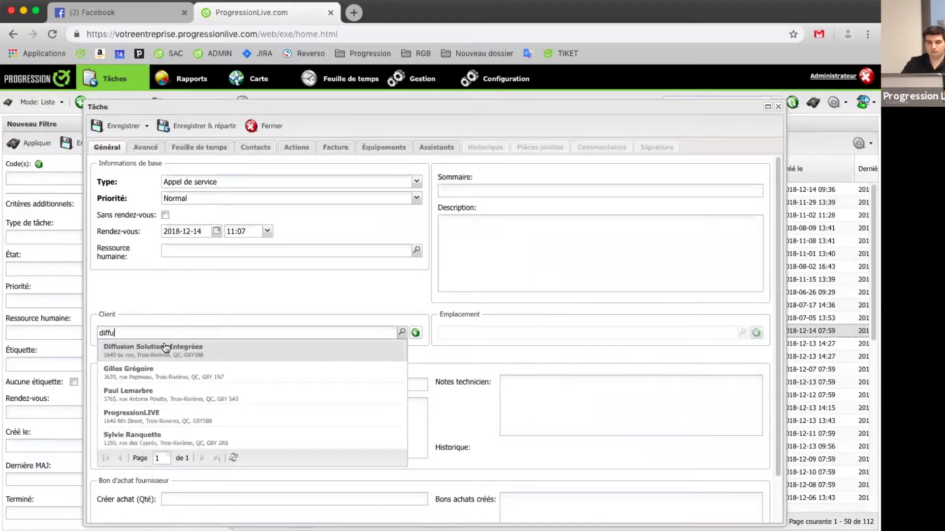
pyautogui.click(171, 356)
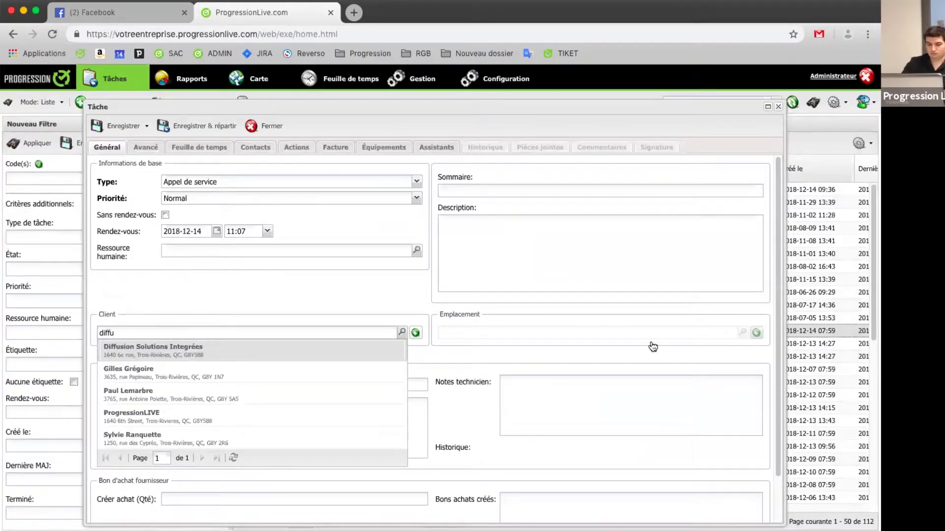
# Step: Set the task location to Bureau Trois-Rivières and show its empty Équipements list
pyautogui.click(743, 333)
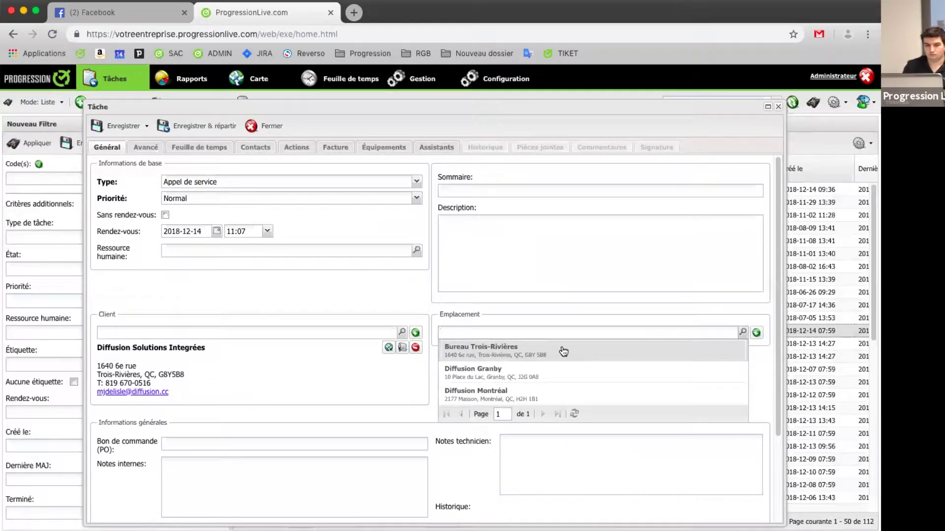
pyautogui.click(560, 351)
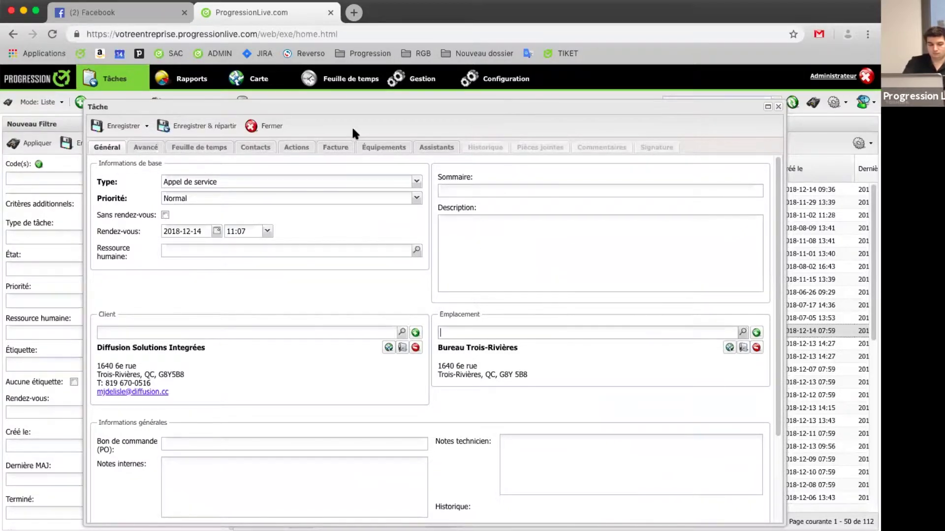
pyautogui.click(380, 148)
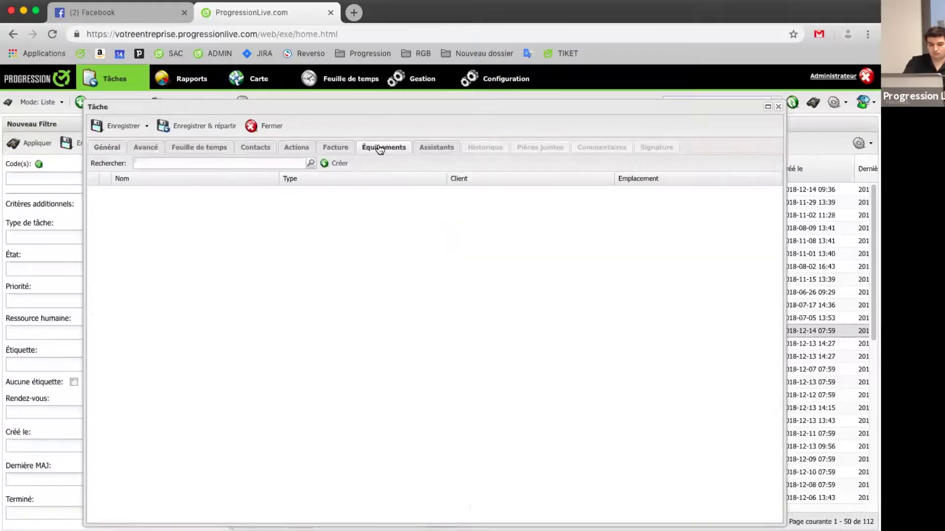
# Step: Link the Lennox CBX40UHV furnace and 18 000 BTU wall heat pump, then save and close the task
pyautogui.click(311, 164)
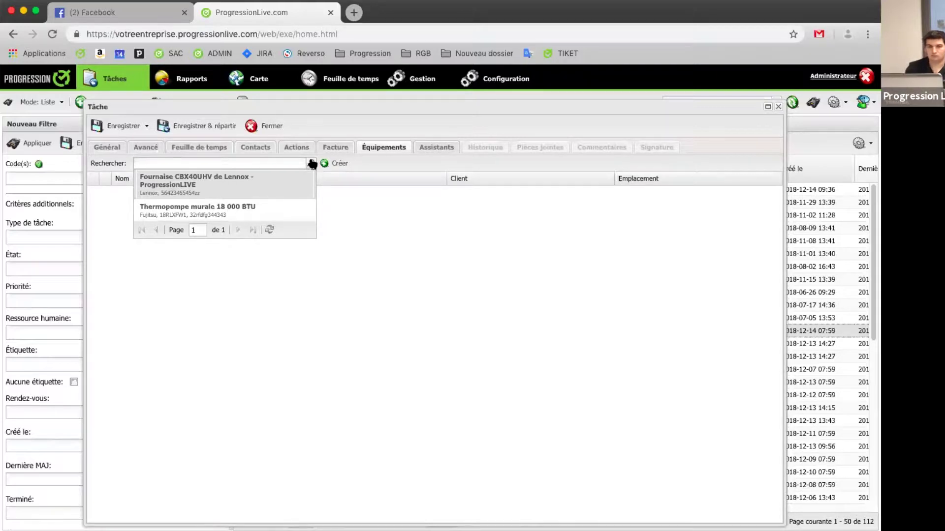
pyautogui.click(263, 182)
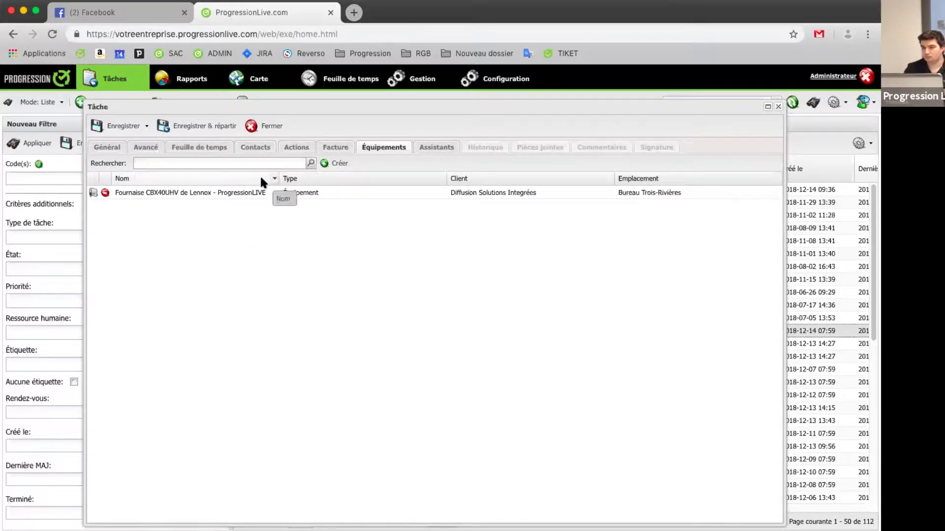
pyautogui.click(310, 163)
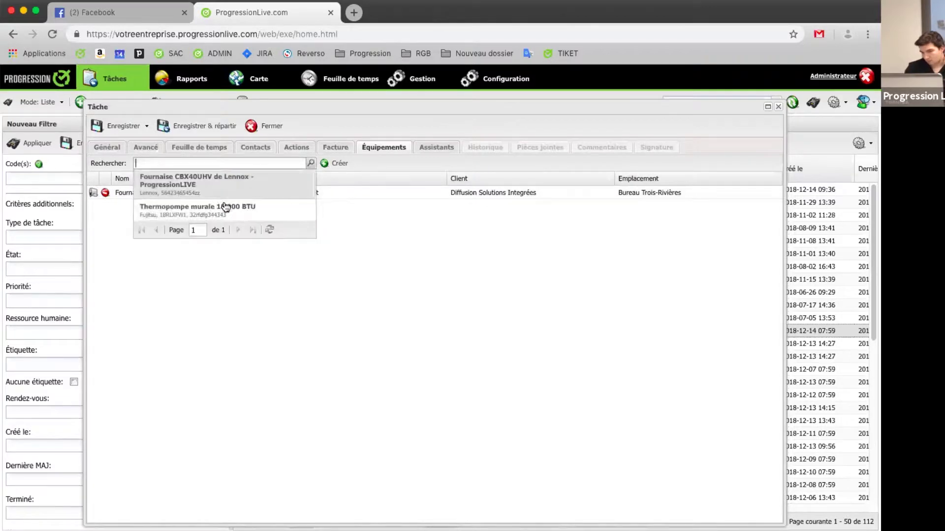
pyautogui.click(222, 207)
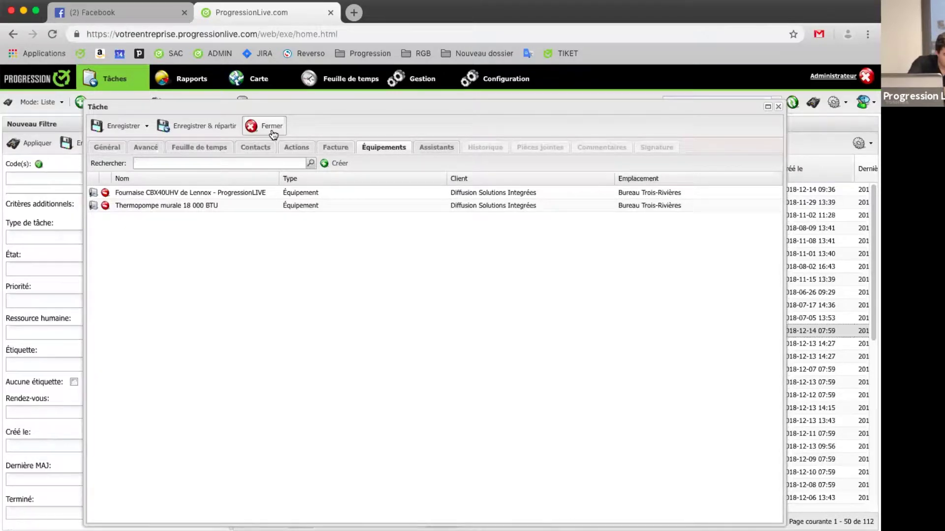
pyautogui.click(270, 127)
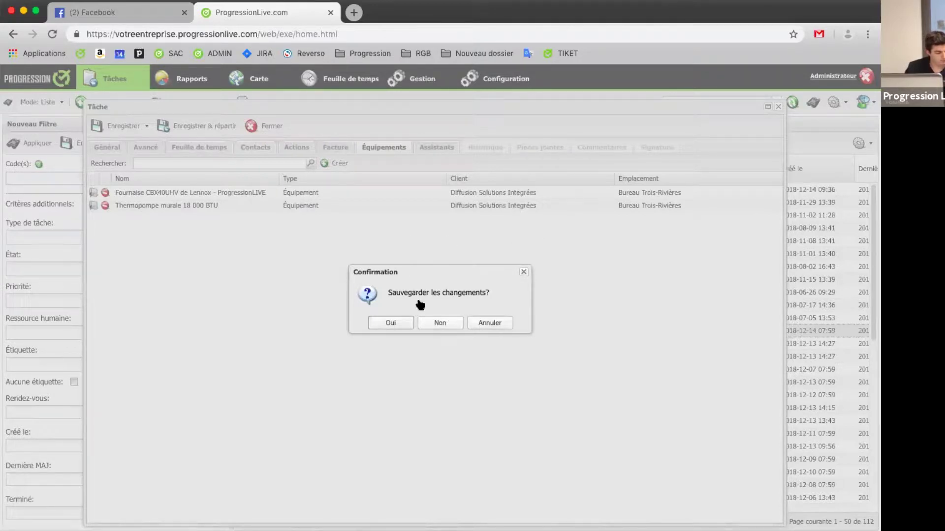
pyautogui.click(456, 323)
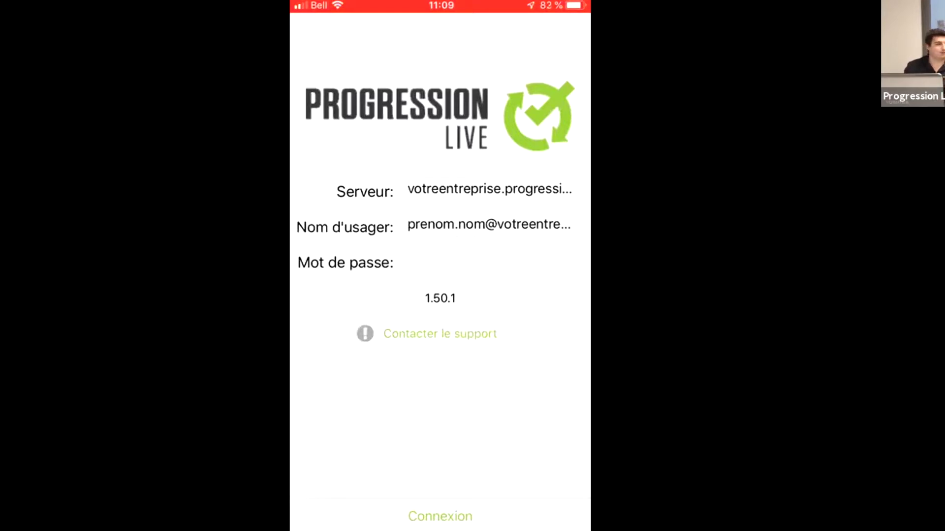
# Step: Sign in to the mobile app with the technician's e-mail username and password
pyautogui.click(487, 225)
pyautogui.press('BackSpace')
pyautogui.press('BackSpace')
pyautogui.press('BackSpace')
pyautogui.press('BackSpace')
pyautogui.press('BackSpace')
pyautogui.press('BackSpace')
pyautogui.press('BackSpace')
pyautogui.press('BackSpace')
pyautogui.press('BackSpace')
pyautogui.press('BackSpace')
pyautogui.press('BackSpace')
pyautogui.press('BackSpace')
pyautogui.press('BackSpace')
pyautogui.press('BackSpace')
pyautogui.press('BackSpace')
pyautogui.press('BackSpace')
pyautogui.press('BackSpace')
pyautogui.press('BackSpace')
pyautogui.press('BackSpace')
pyautogui.press('BackSpace')
pyautogui.press('BackSpace')
pyautogui.press('BackSpace')
pyautogui.press('BackSpace')
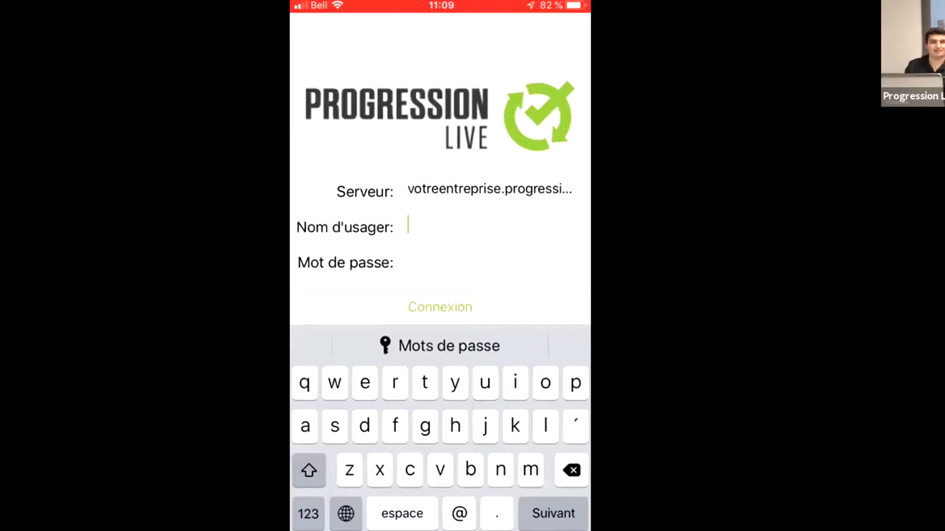
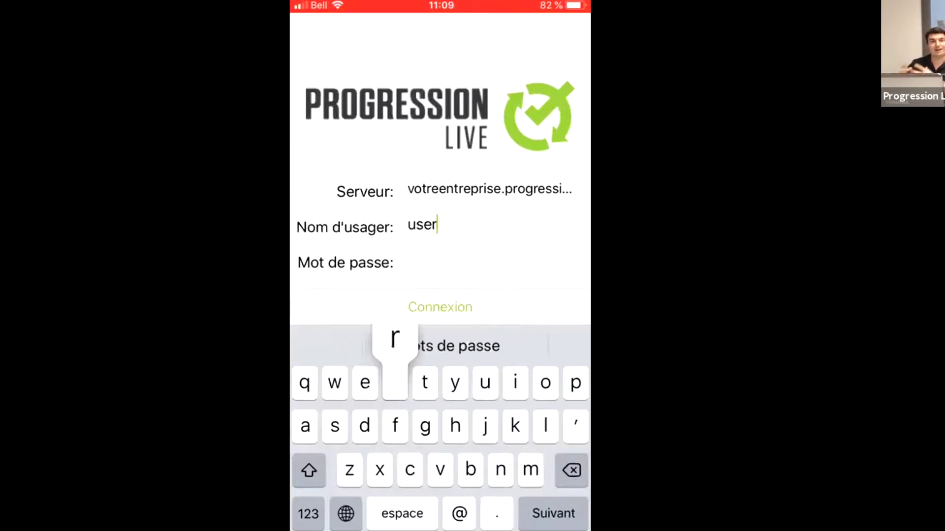
pyautogui.press('Return')
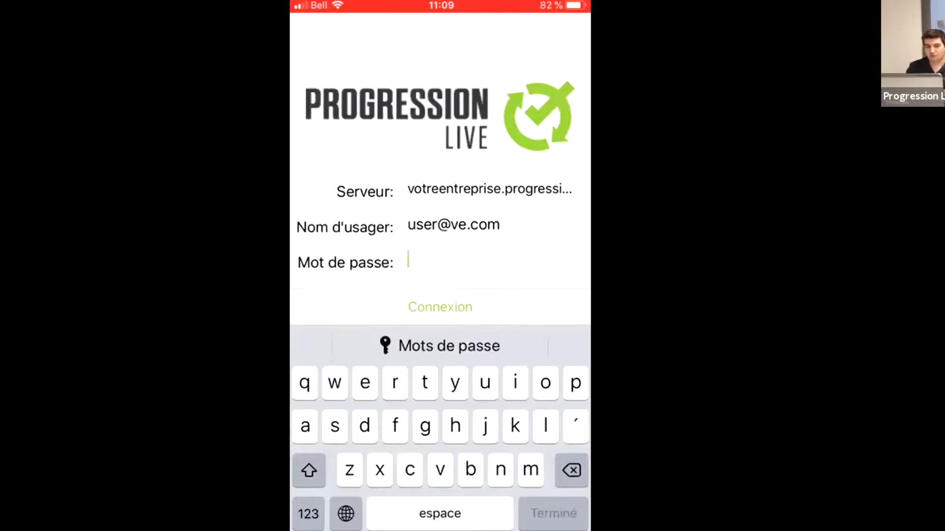
pyautogui.click(308, 513)
pyautogui.write('123')
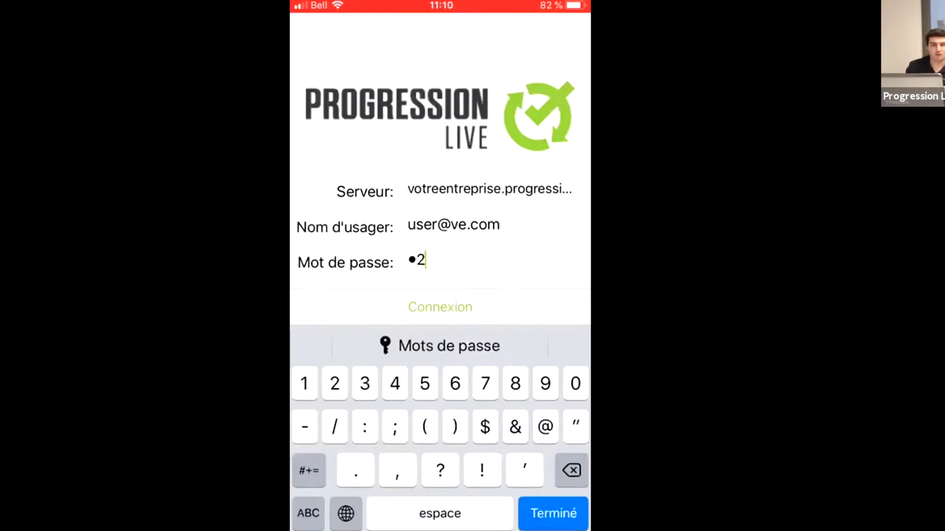
pyautogui.write('456')
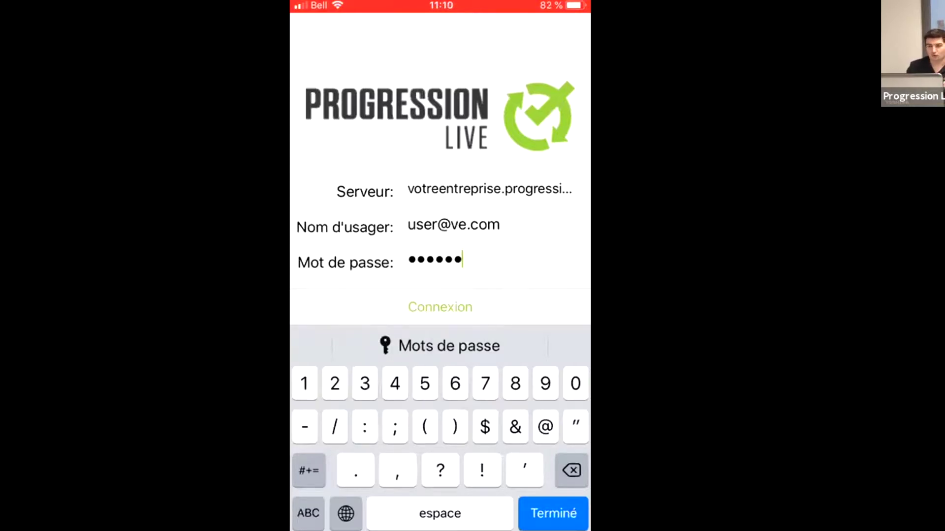
pyautogui.click(308, 513)
pyautogui.write('a')
pyautogui.click(440, 306)
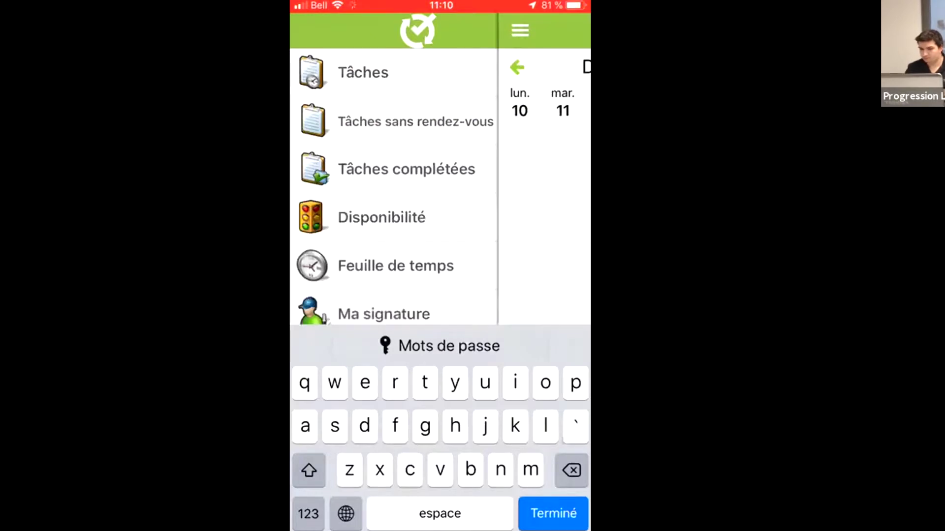
# Step: From Tâches, open task AS000141 and show its linked Unité de toit York - Progression Granby equipment
pyautogui.click(363, 72)
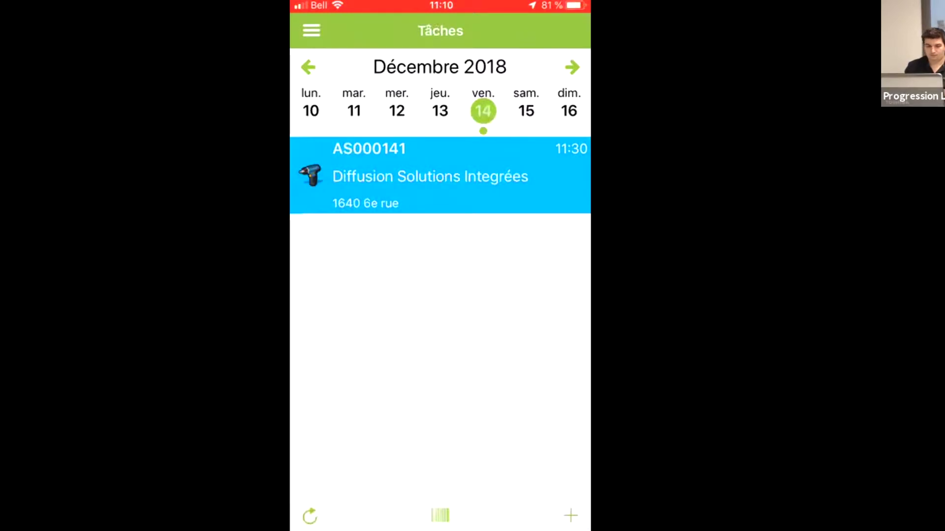
pyautogui.click(433, 175)
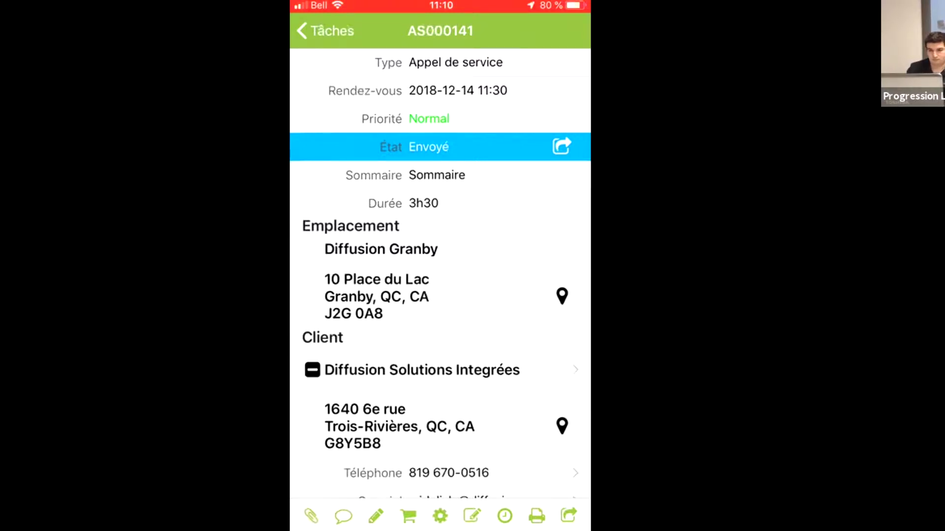
pyautogui.click(440, 515)
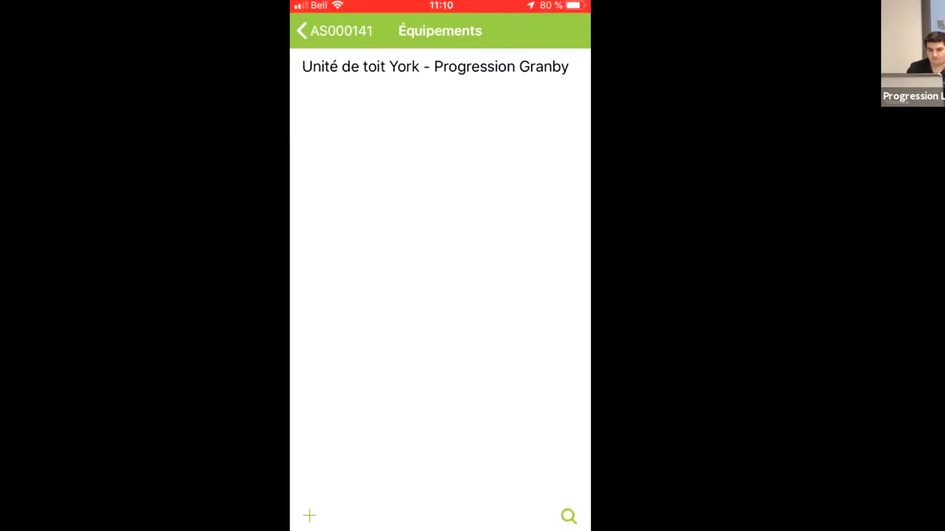
pyautogui.click(435, 67)
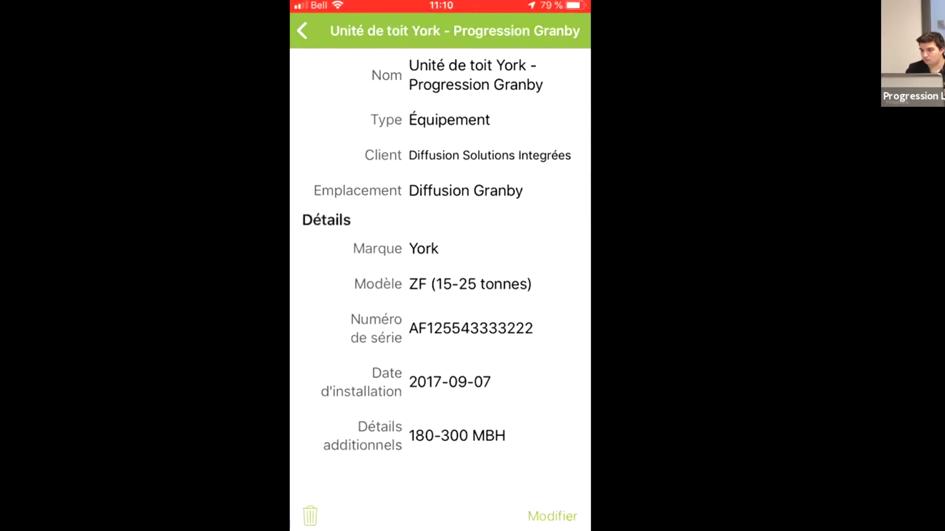
pyautogui.click(552, 516)
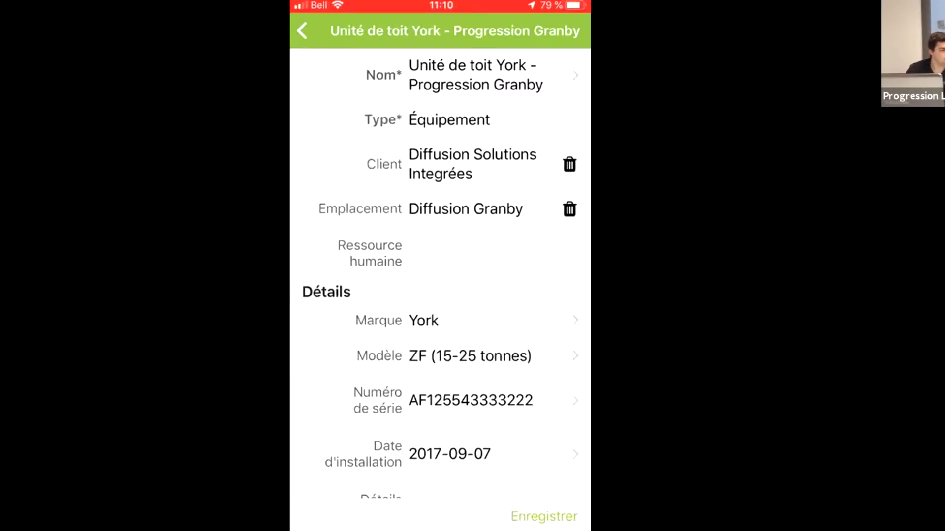
pyautogui.scroll(-2, 440, 266)
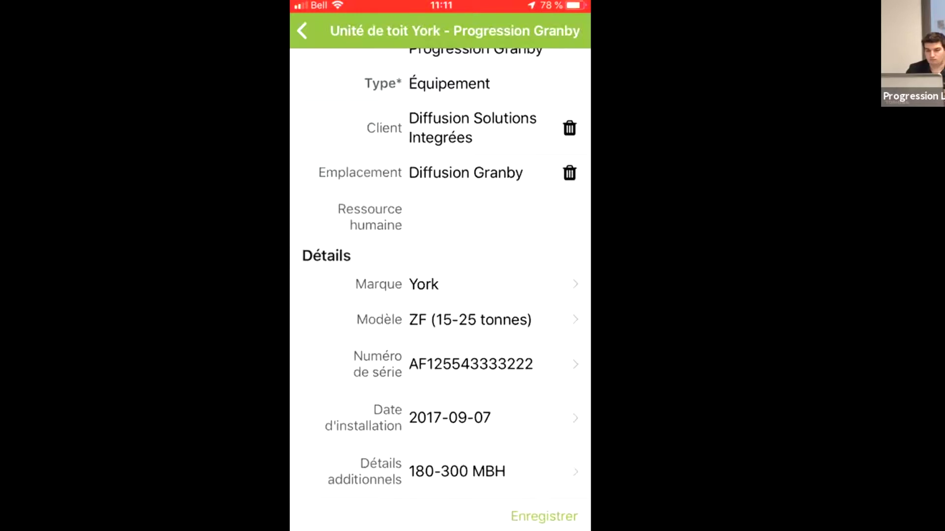
pyautogui.click(302, 30)
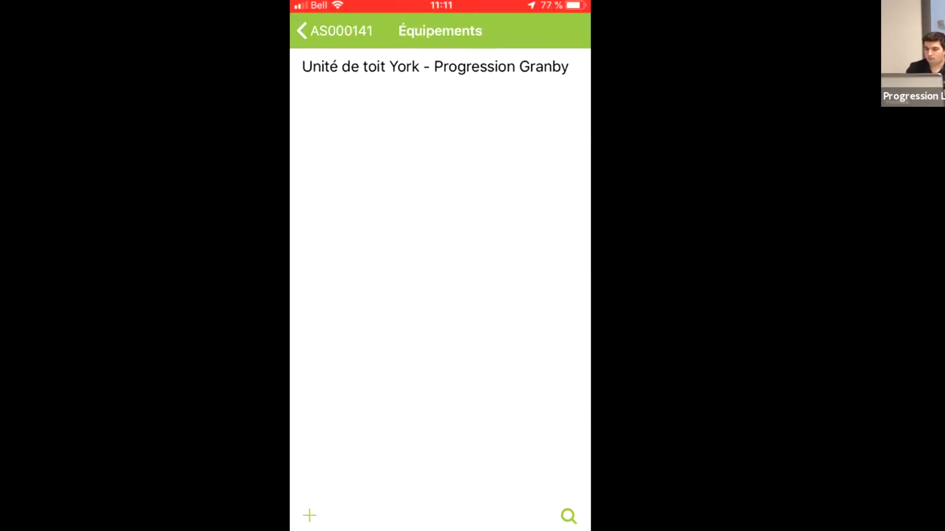
# Step: Link Hotte biologique - Progression Granby to AS000141 in place of the York unit, then open the equipment type choices
pyautogui.click(435, 67)
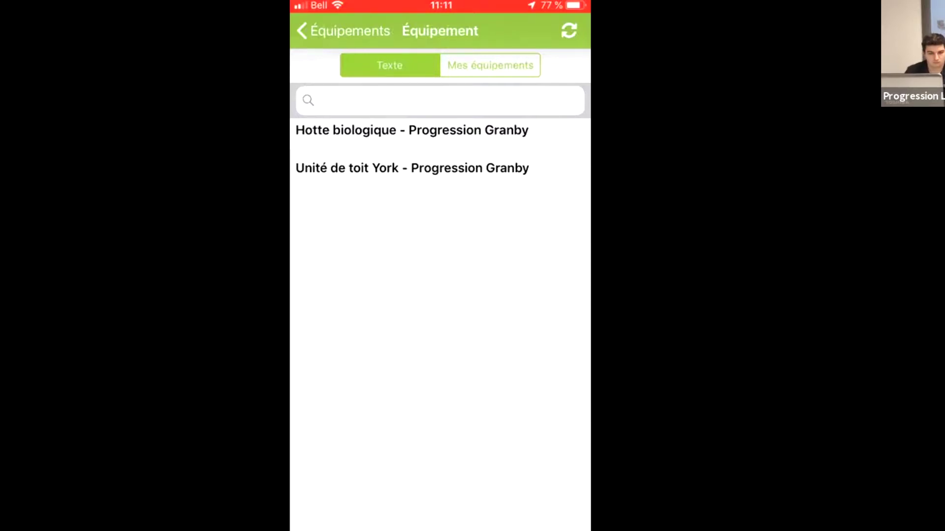
pyautogui.click(412, 130)
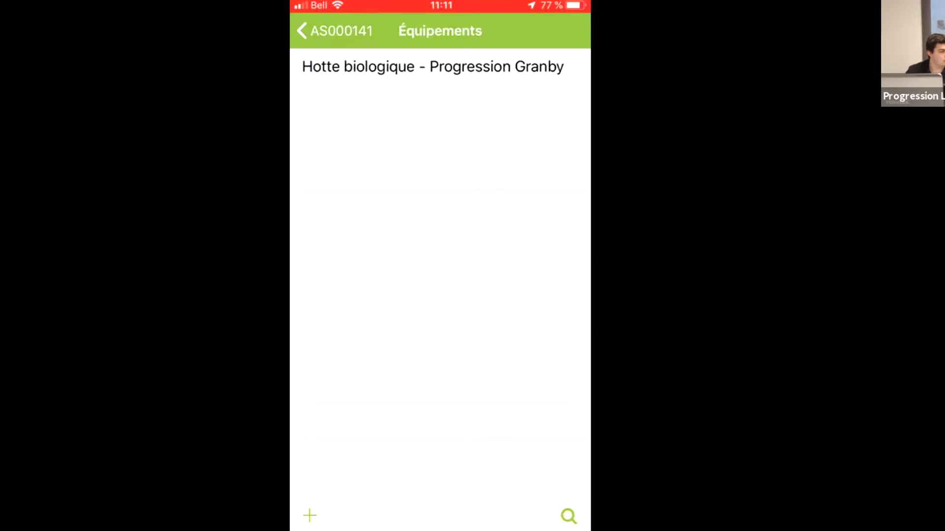
pyautogui.click(335, 31)
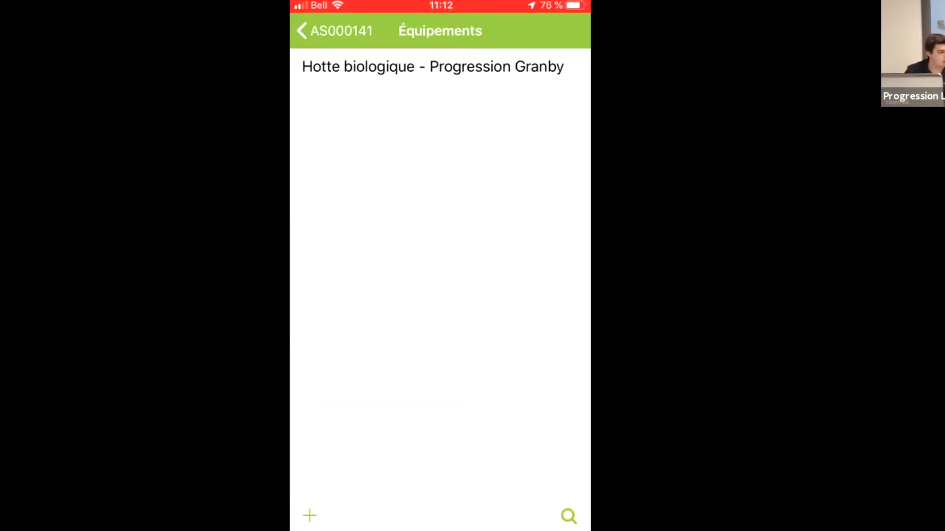
pyautogui.scroll(-3, 441, 246)
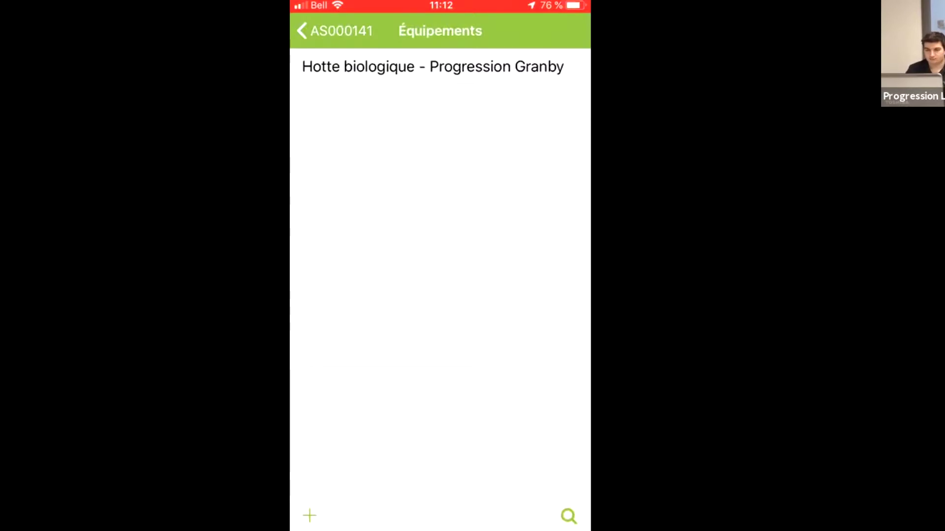
pyautogui.scroll(1, 427, 144)
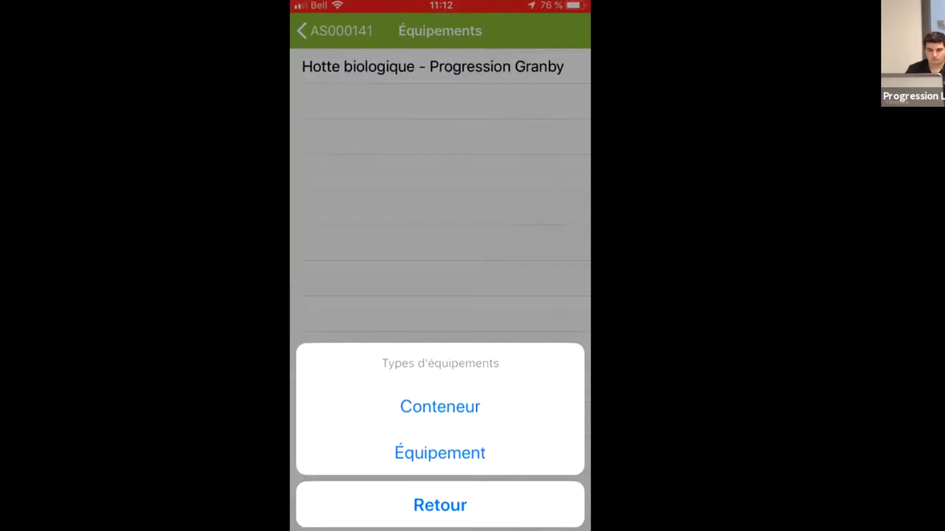
# Step: Start a new Équipement item, leave its form, and return to task AS000141's details
pyautogui.click(439, 453)
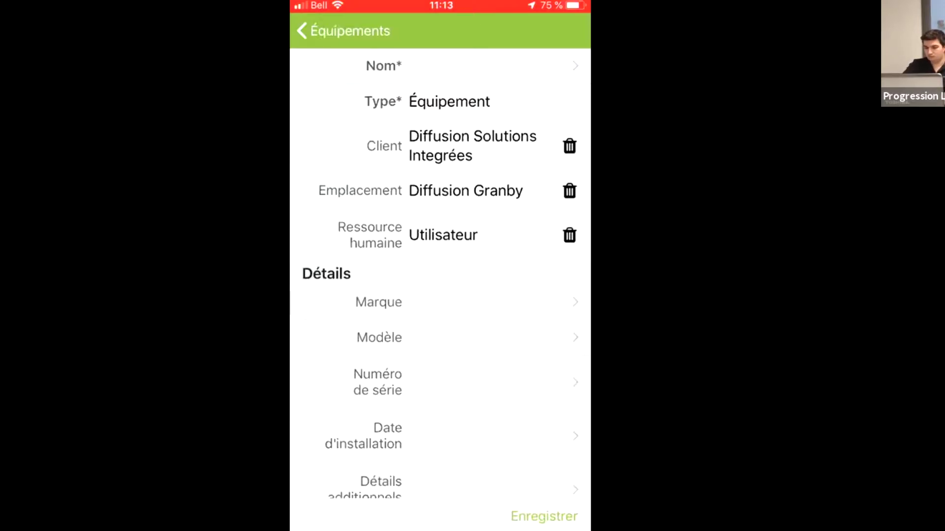
pyautogui.click(345, 31)
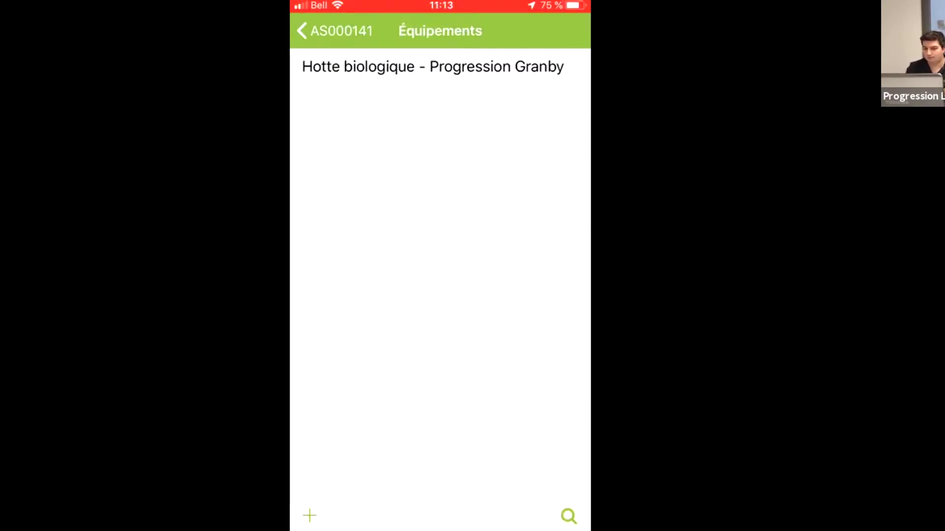
pyautogui.click(335, 31)
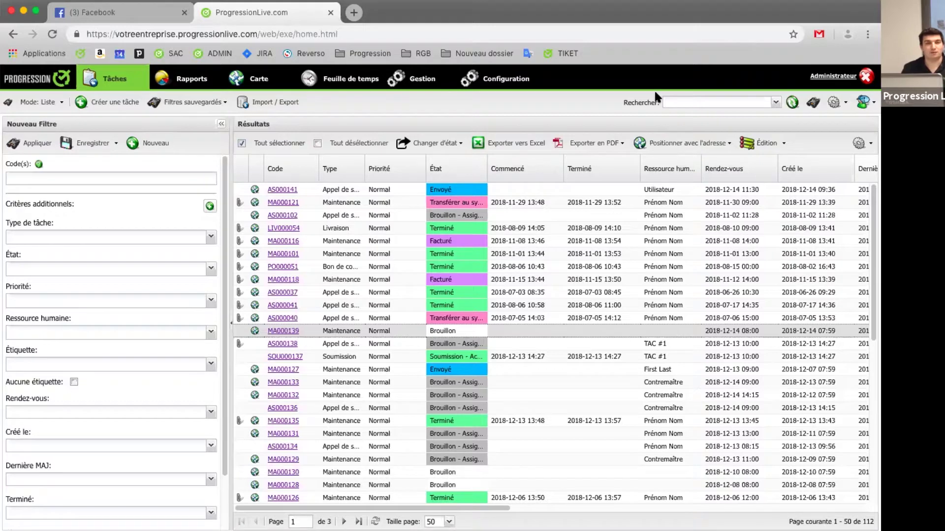
# Step: In Gestion, list Équipements and open the Unité de toit York - Progression Granby record
pyautogui.click(418, 83)
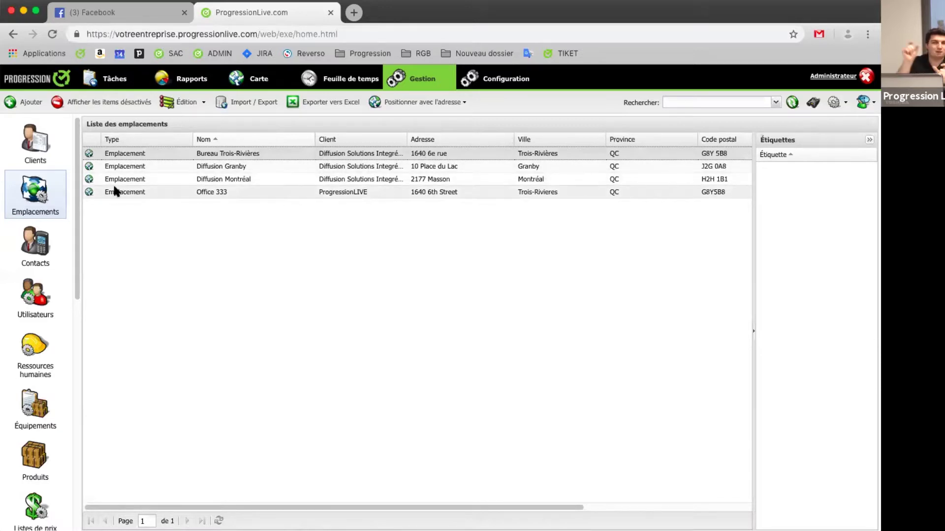
pyautogui.scroll(-5, 69, 241)
pyautogui.scroll(-1, 68, 244)
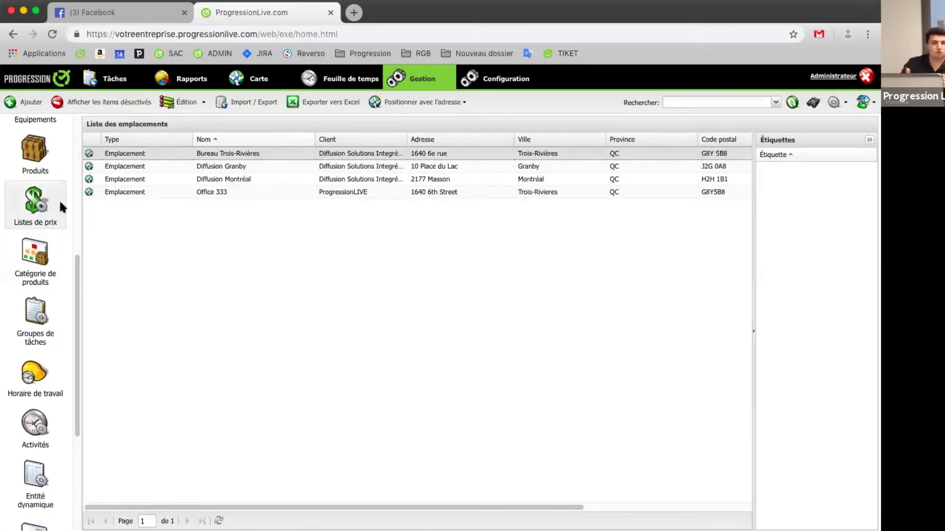
pyautogui.scroll(-3, 54, 236)
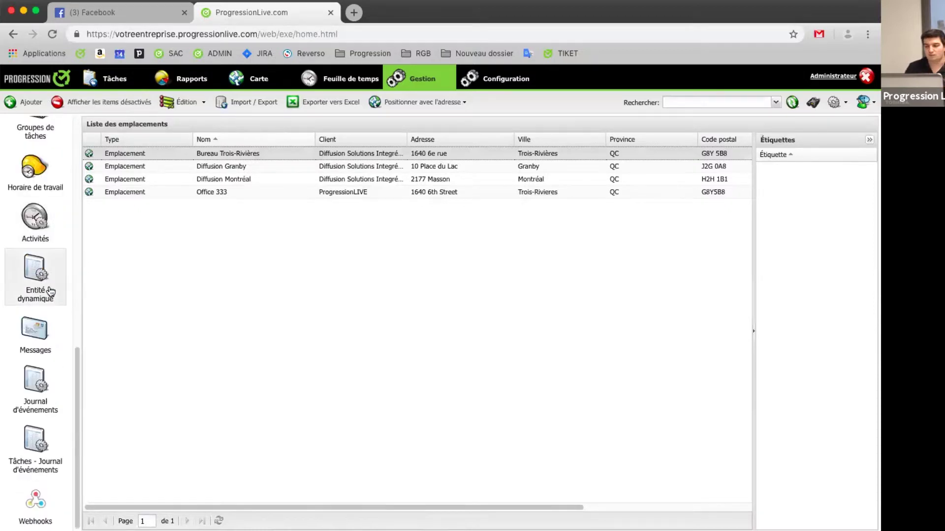
pyautogui.scroll(4, 51, 287)
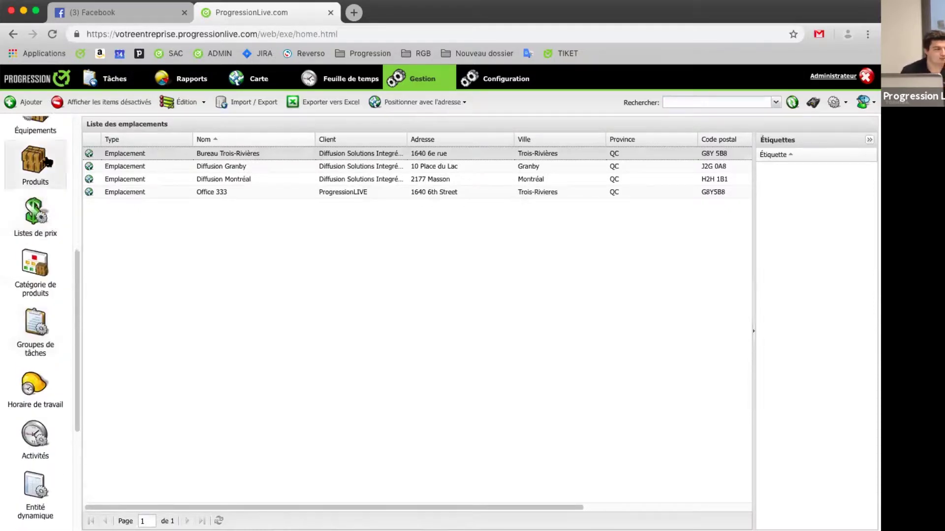
pyautogui.click(49, 155)
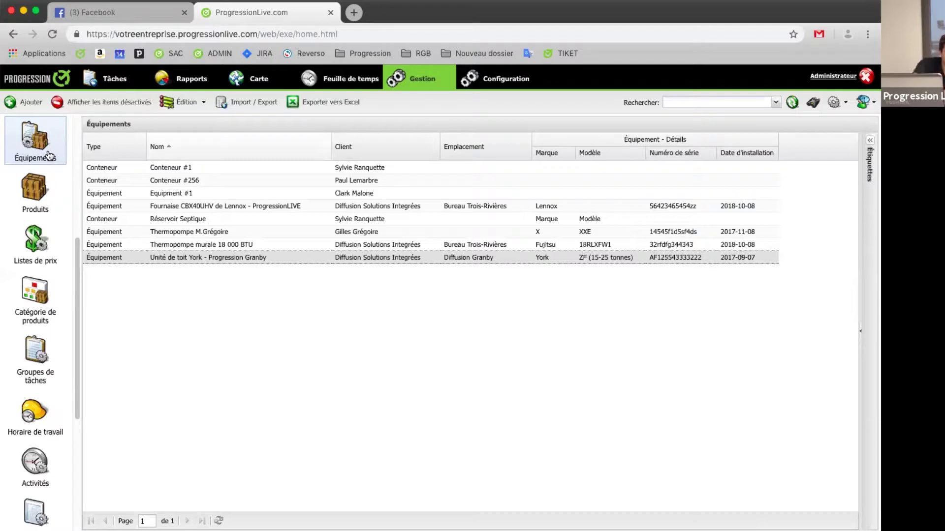
pyautogui.doubleClick(263, 260)
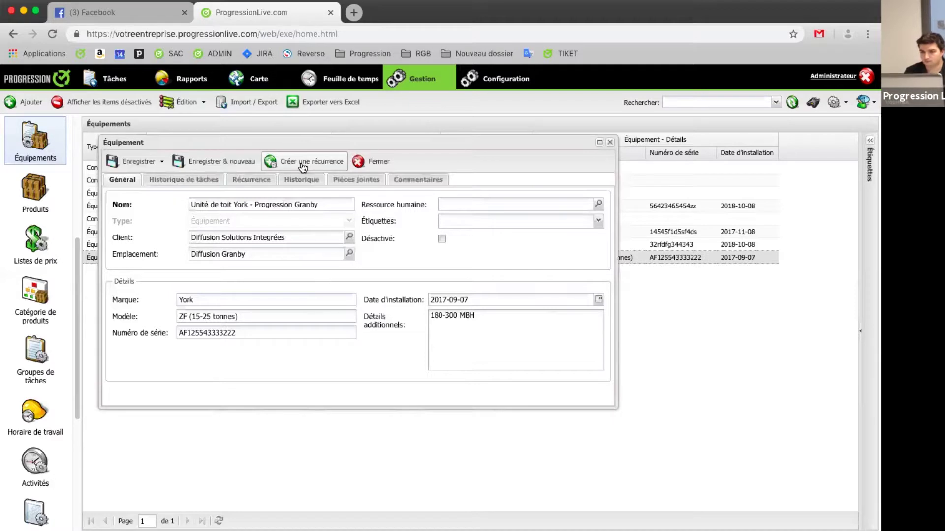
pyautogui.click(304, 163)
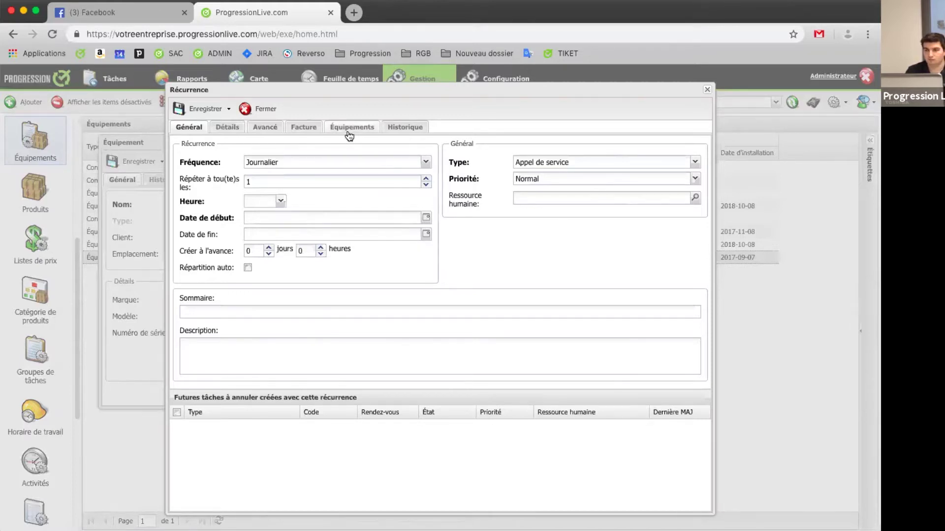
pyautogui.click(231, 128)
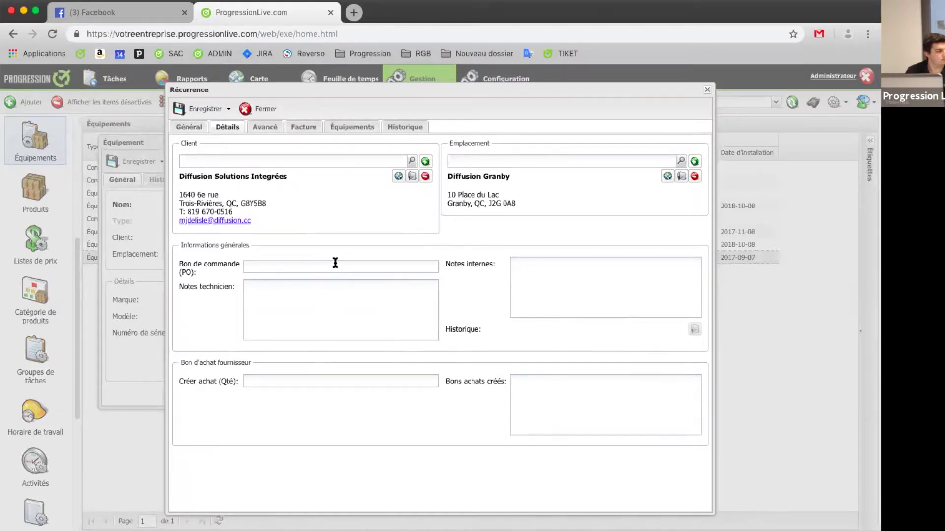
pyautogui.click(363, 128)
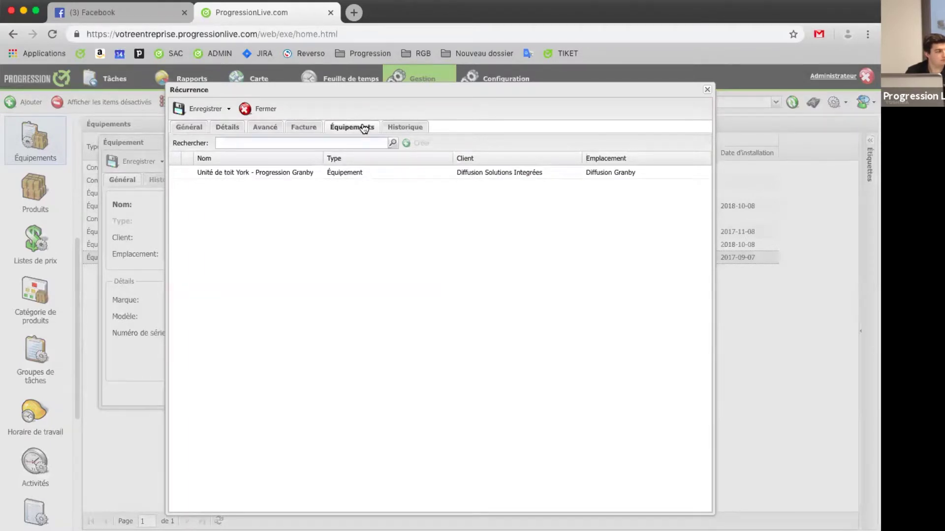
pyautogui.click(246, 109)
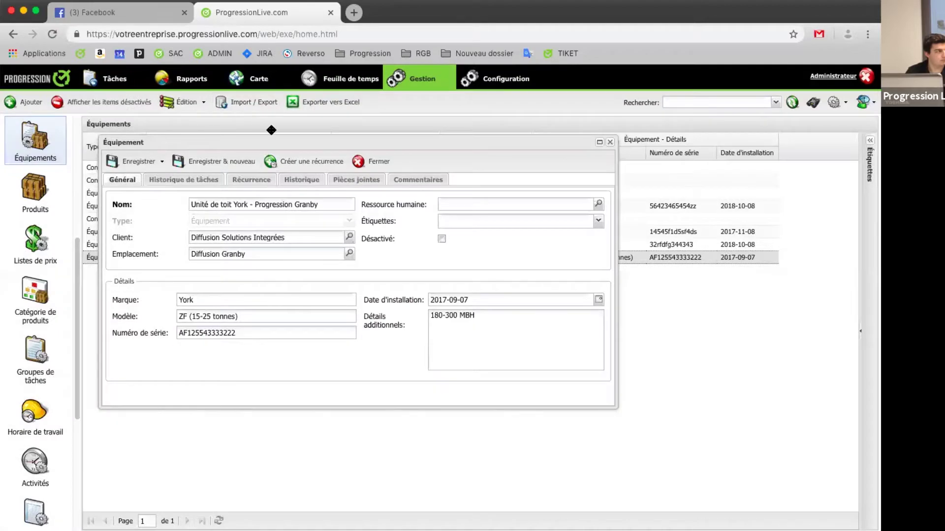
# Step: Close the York rooftop unit record, reopen it once, and close it again
pyautogui.click(369, 162)
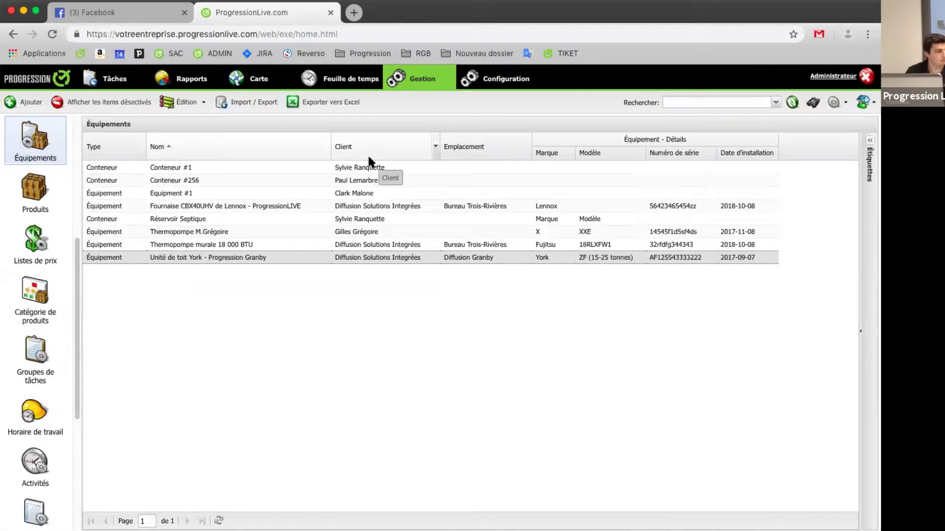
pyautogui.doubleClick(241, 258)
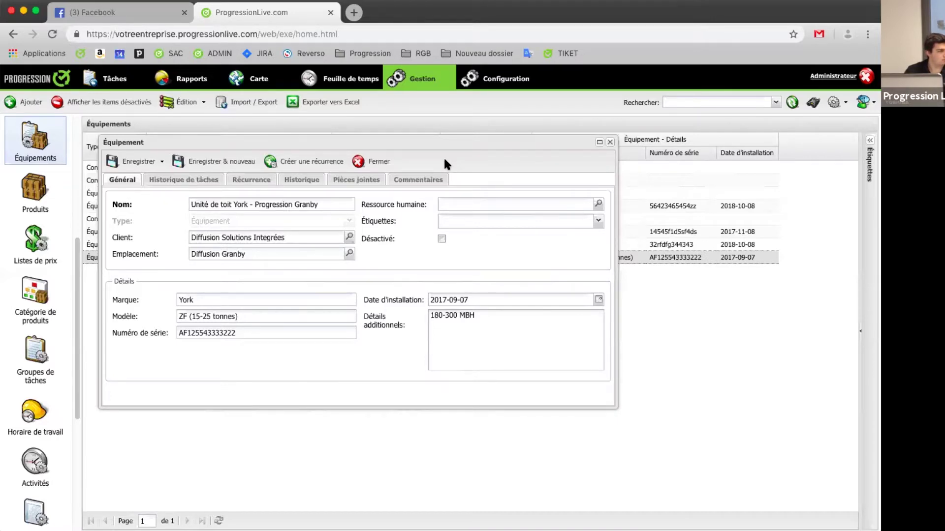
pyautogui.click(384, 163)
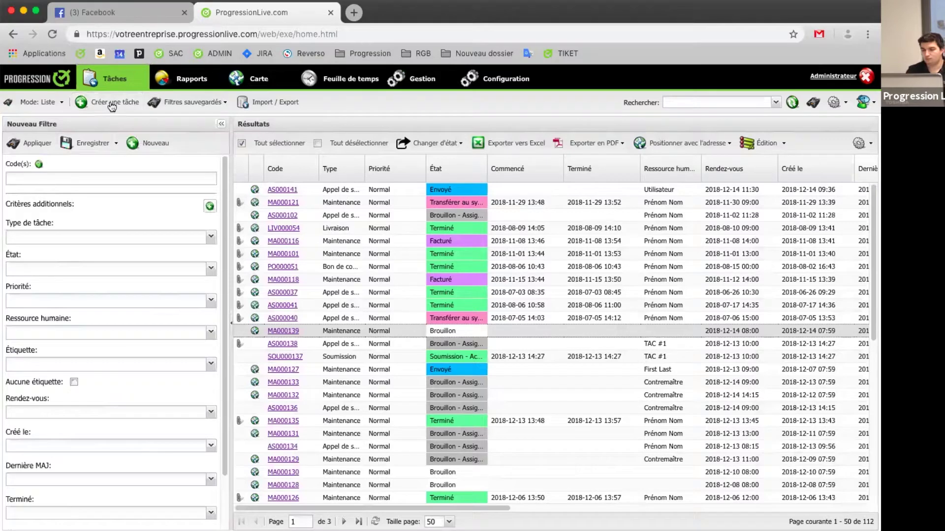
# Step: Switch the task view mode to Récurrence and start a new blank recurrence
pyautogui.click(61, 109)
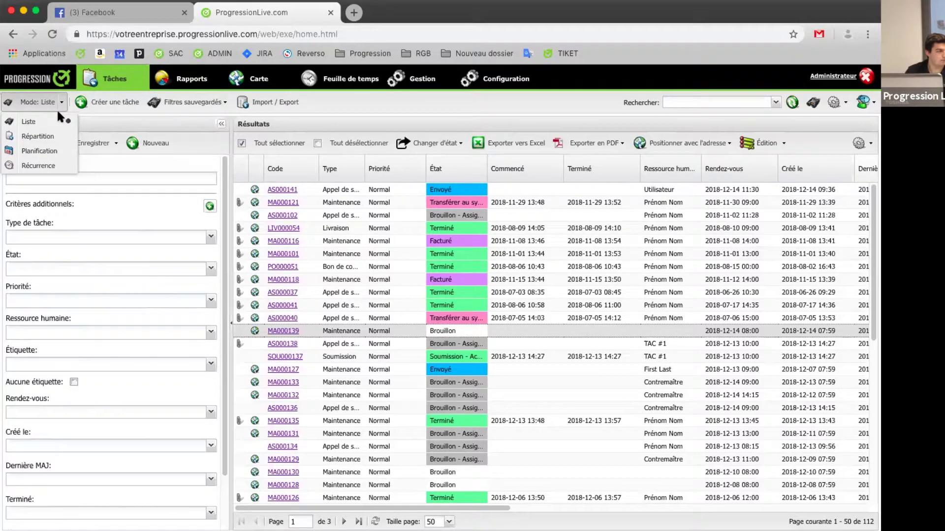
pyautogui.click(55, 166)
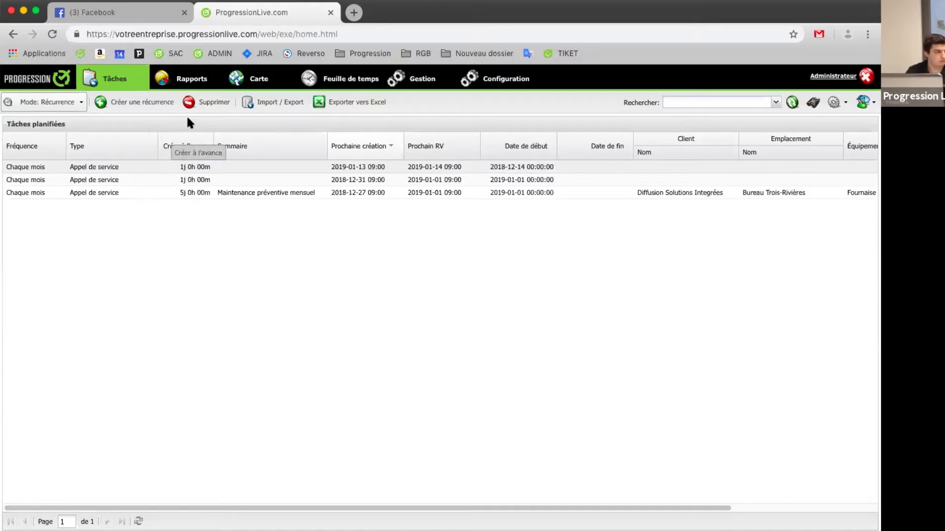
pyautogui.click(163, 104)
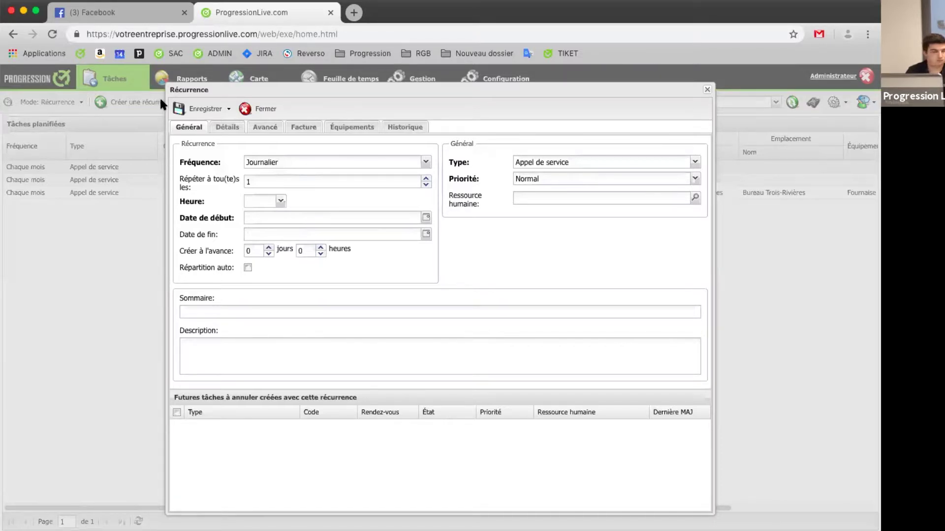
# Step: Set the recurrence frequency to Mensuel, repeating every 1 month
pyautogui.click(304, 164)
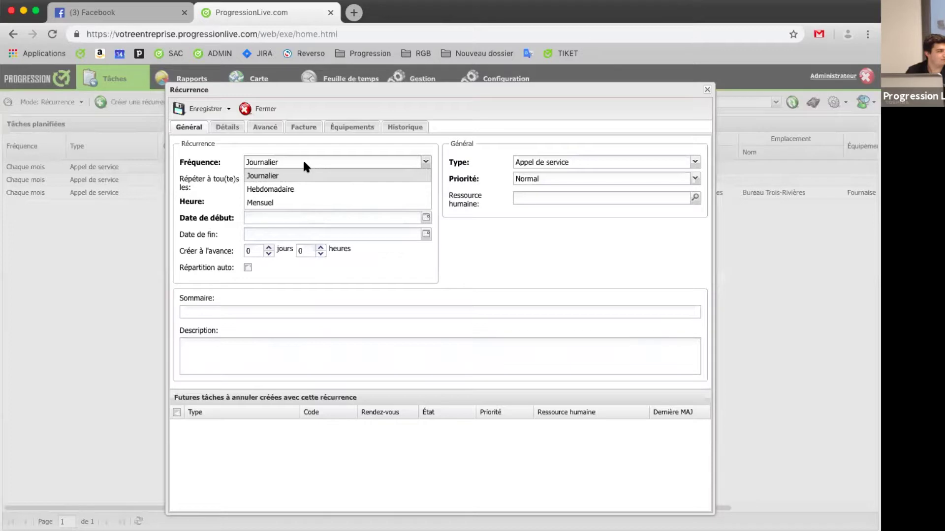
pyautogui.click(273, 203)
pyautogui.write('2')
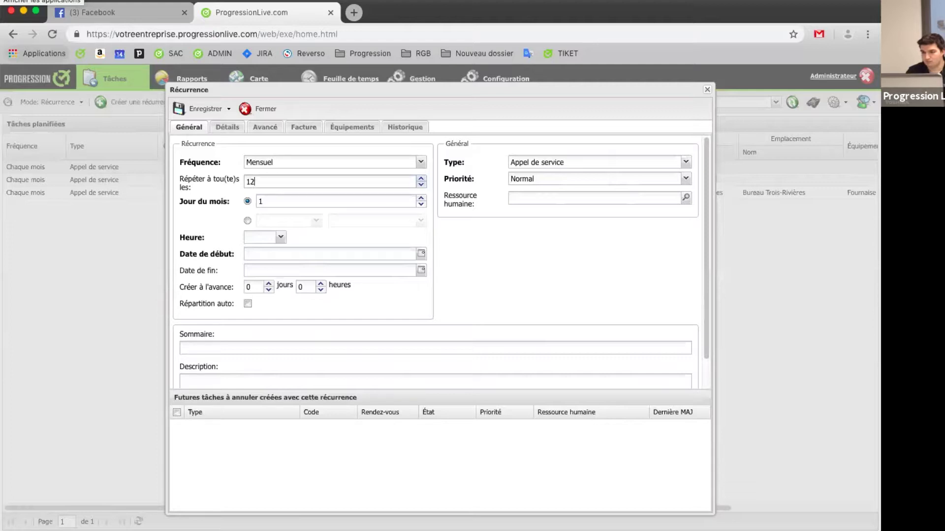
pyautogui.click(289, 156)
pyautogui.click(191, 166)
pyautogui.click(270, 184)
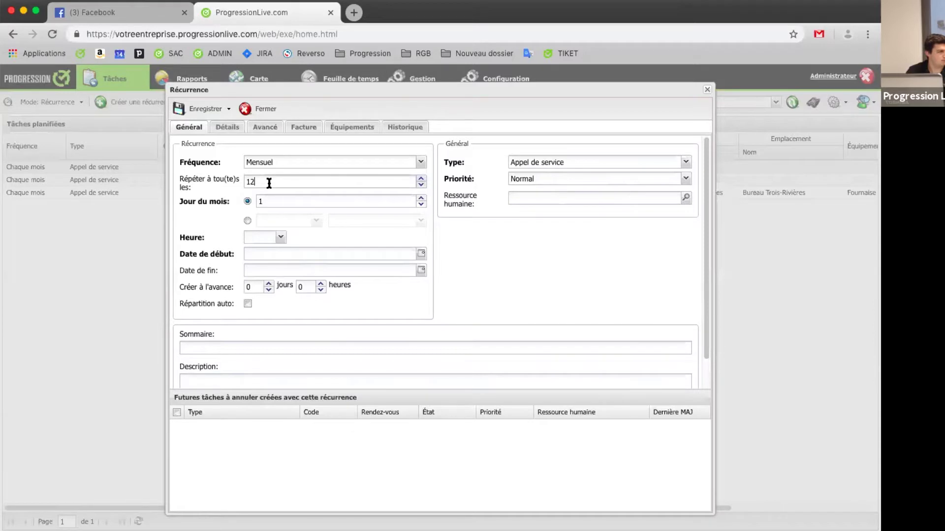
pyautogui.press('BackSpace')
# Step: Try the first Lundi of the month option, then switch back to day of month 1
pyautogui.click(247, 220)
pyautogui.click(276, 220)
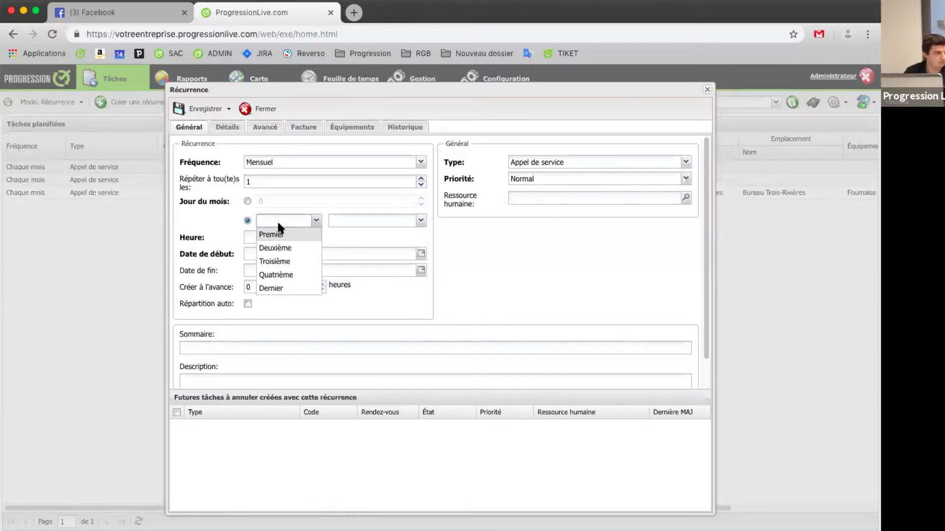
pyautogui.click(273, 235)
pyautogui.click(375, 220)
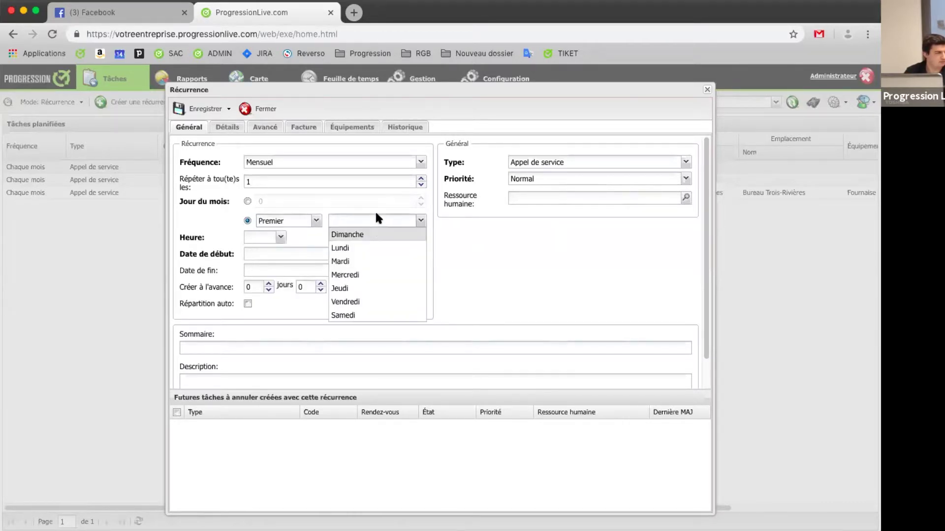
pyautogui.click(355, 252)
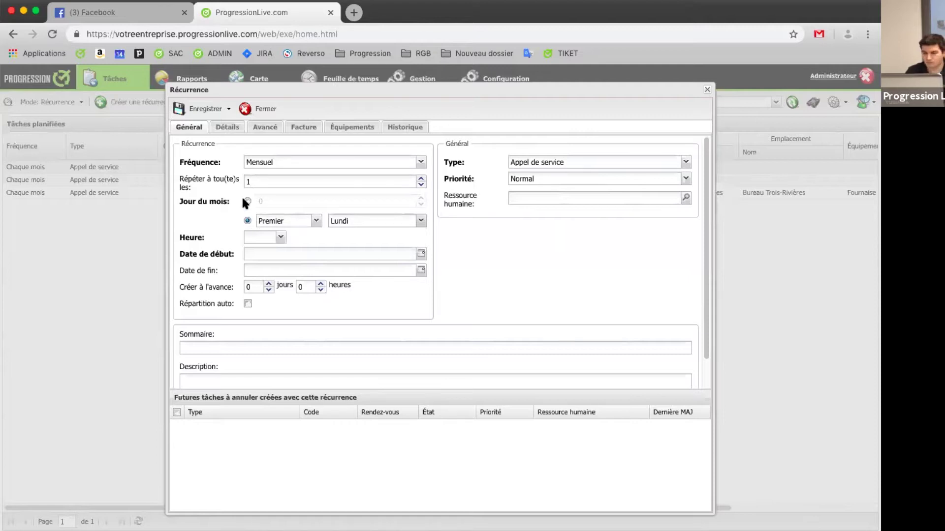
pyautogui.click(243, 198)
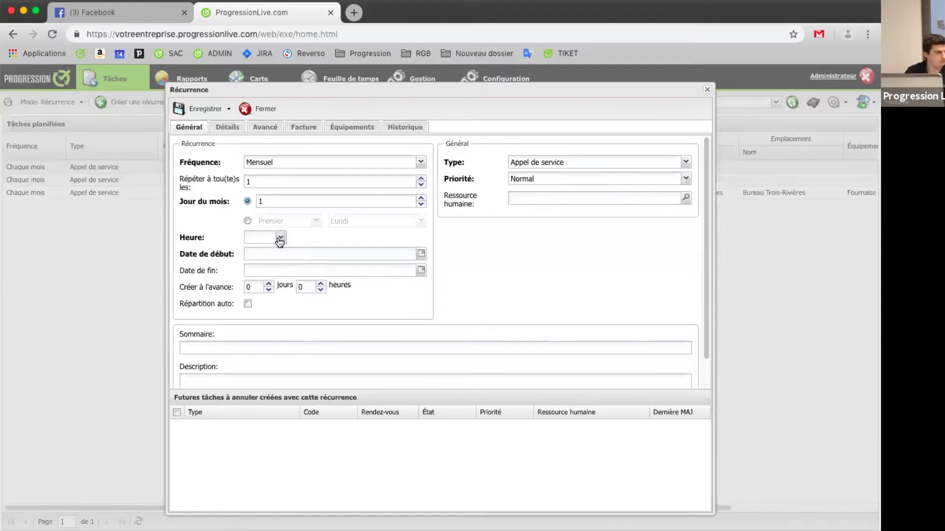
# Step: Pick 08:00 from the recurrence's Heure dropdown
pyautogui.click(280, 238)
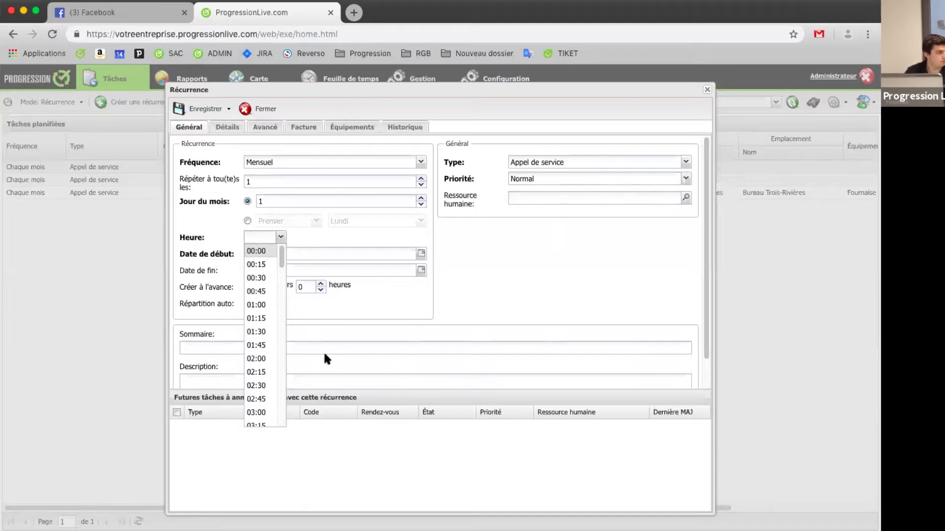
pyautogui.scroll(-2, 293, 167)
pyautogui.click(280, 212)
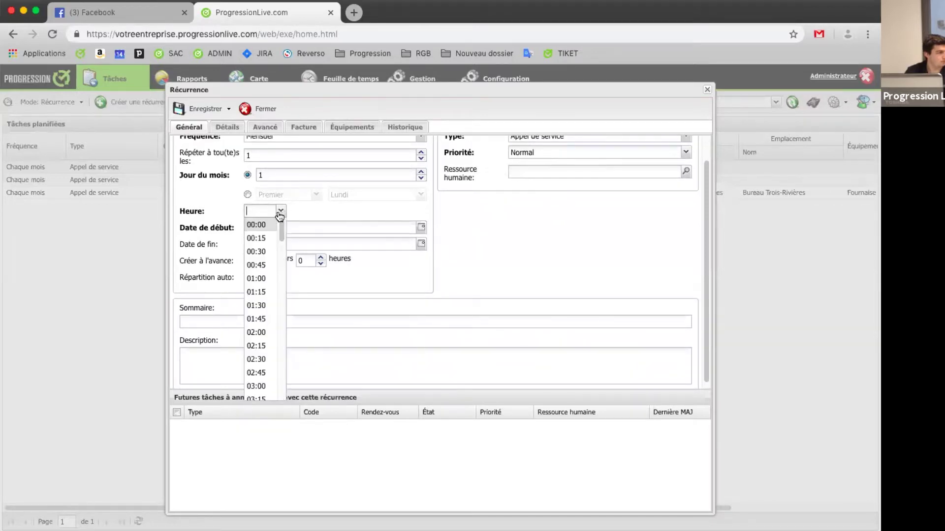
pyautogui.scroll(-4, 270, 239)
pyautogui.scroll(-4, 272, 242)
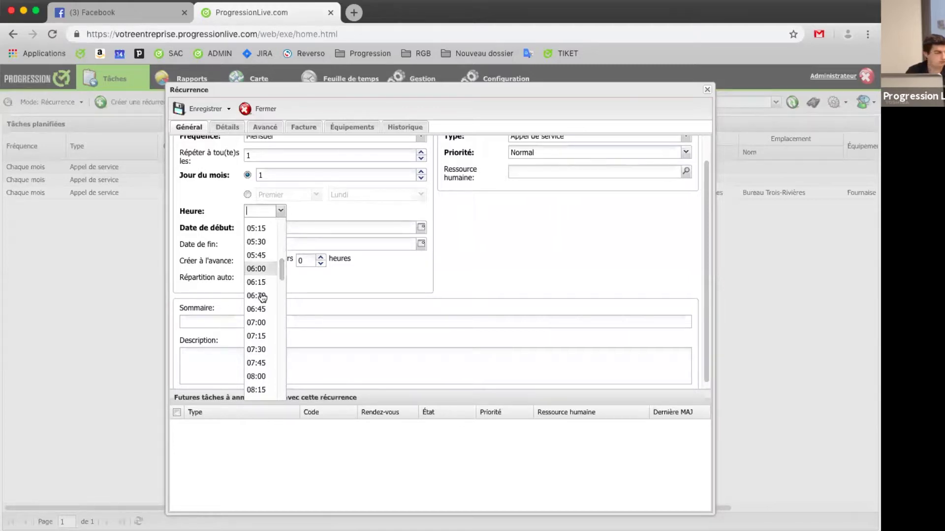
pyautogui.click(257, 376)
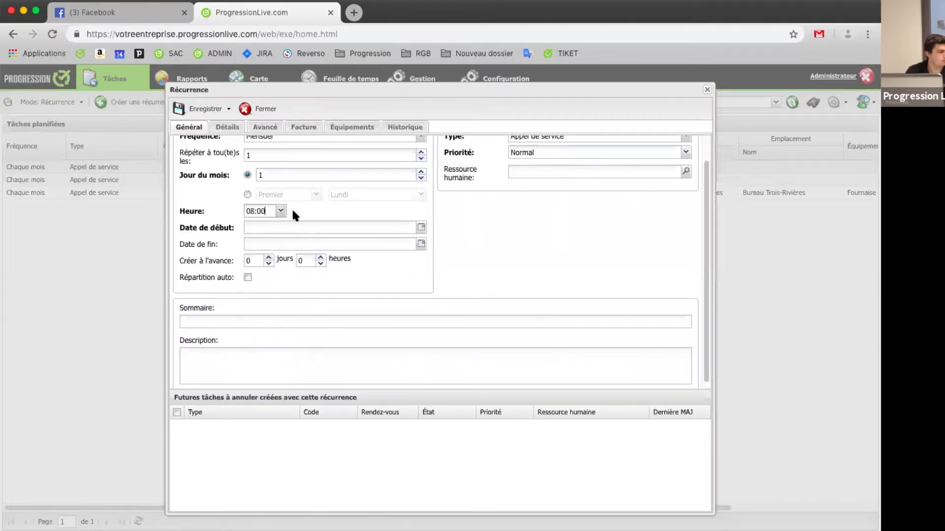
pyautogui.scroll(1, 321, 232)
# Step: Choose 1 January 2019 as Date de début in the calendar, correcting the month on a second try
pyautogui.click(421, 254)
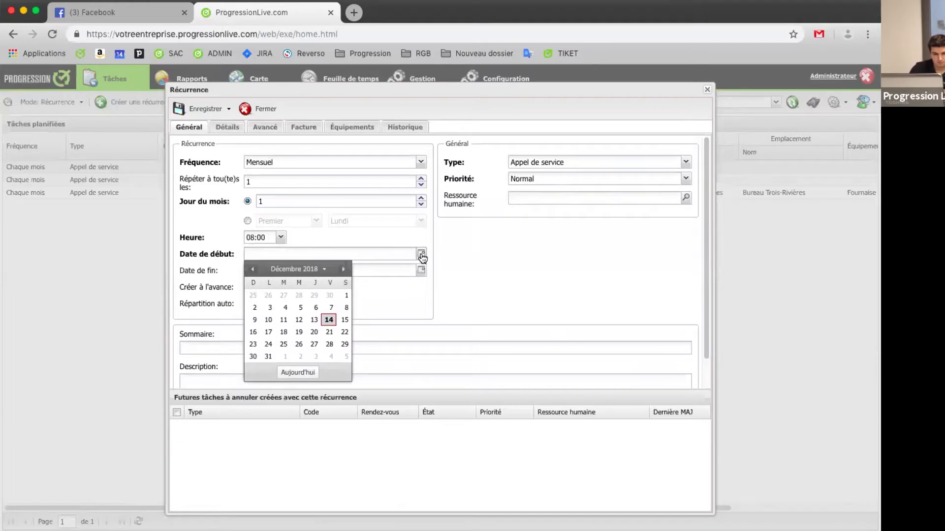
pyautogui.click(343, 269)
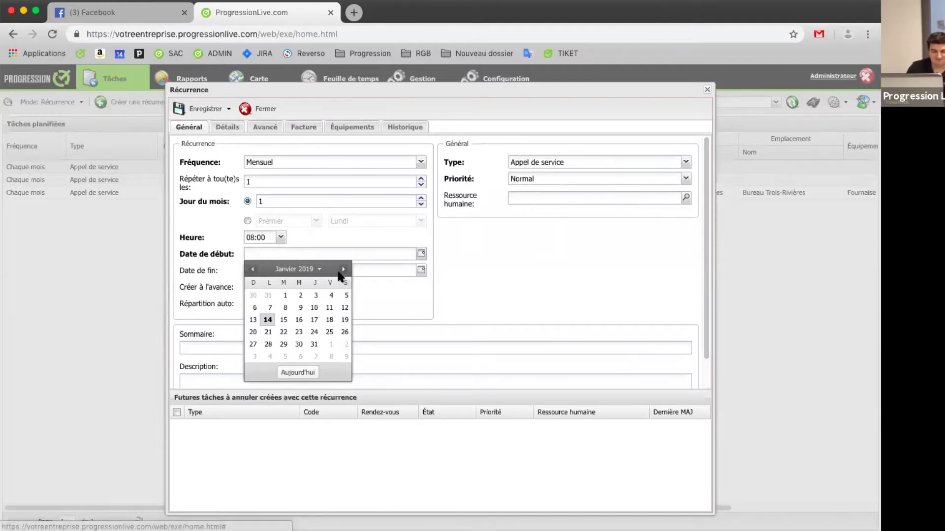
pyautogui.click(328, 343)
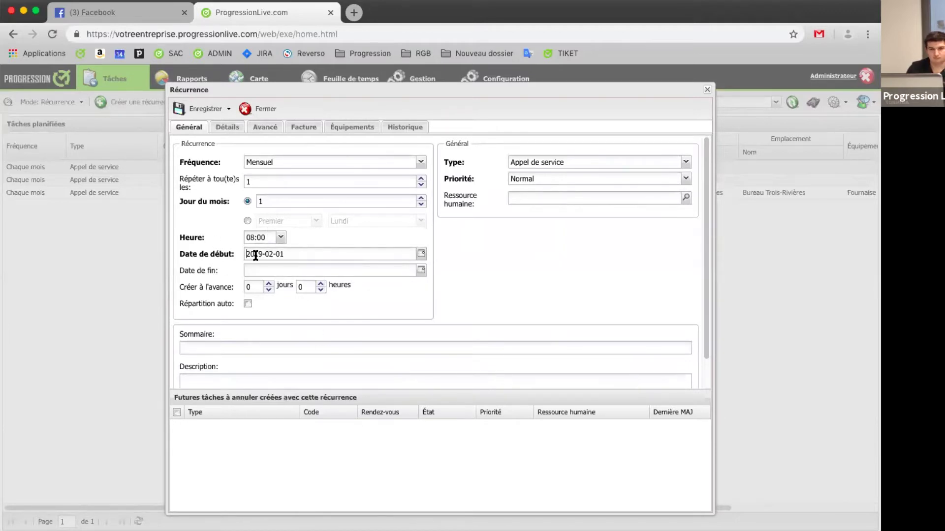
pyautogui.click(420, 253)
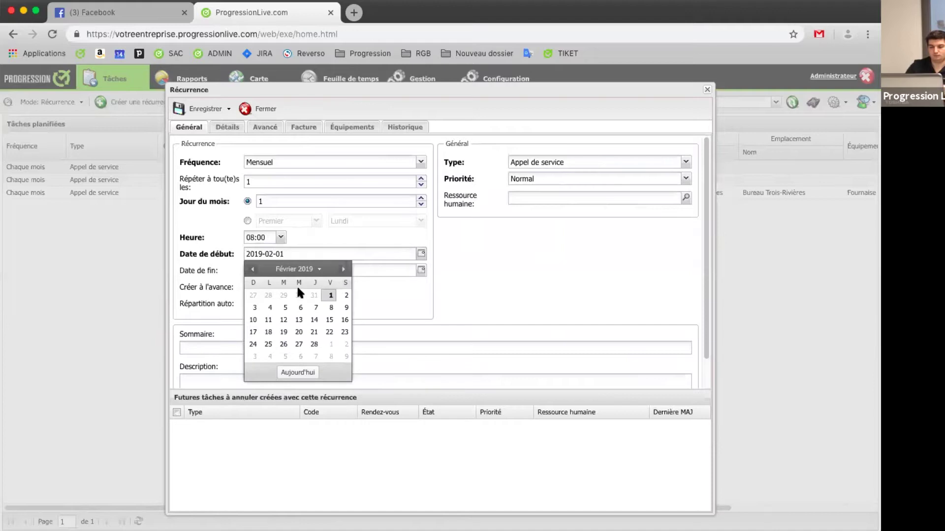
pyautogui.click(253, 269)
pyautogui.click(284, 295)
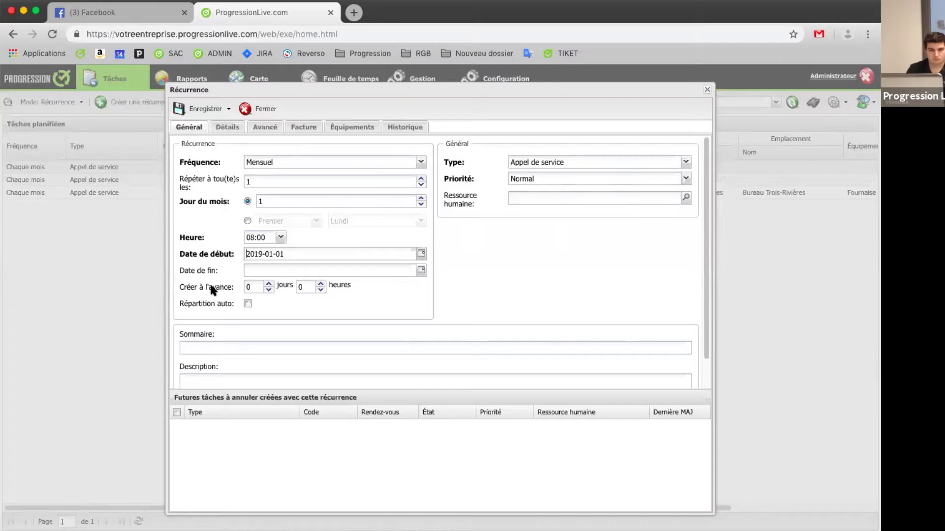
# Step: Enter 5 in the Créer à l'avance jours field
pyautogui.click(249, 287)
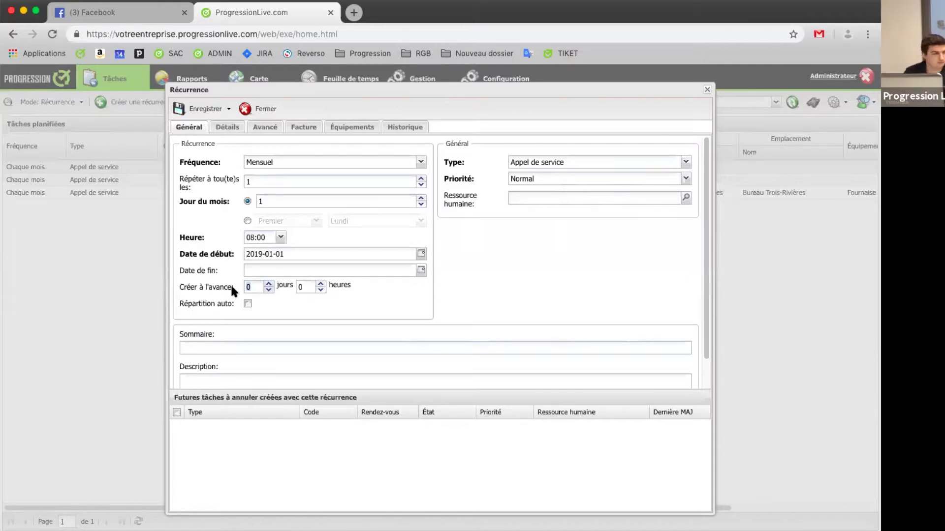
pyautogui.write('5')
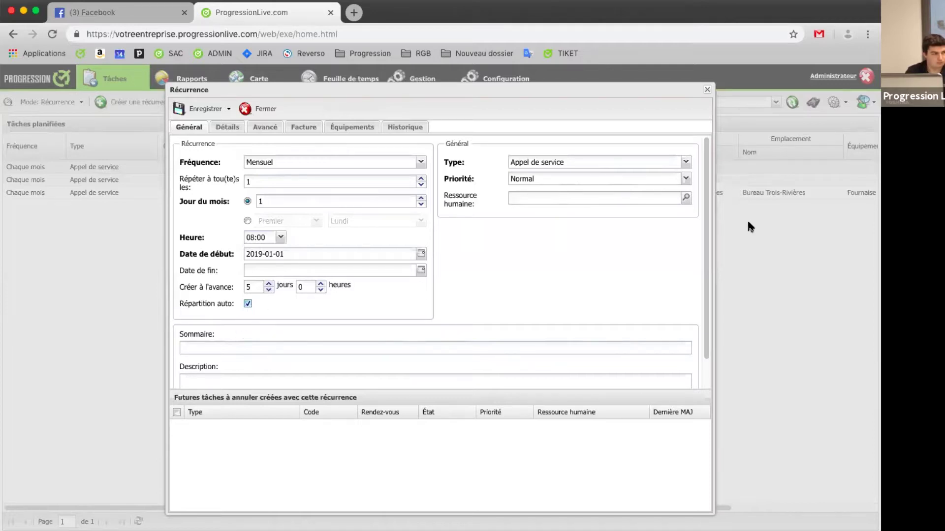
# Step: Leave resources unassigned, set the task type to Maintenance and keep priority at Normal
pyautogui.click(686, 198)
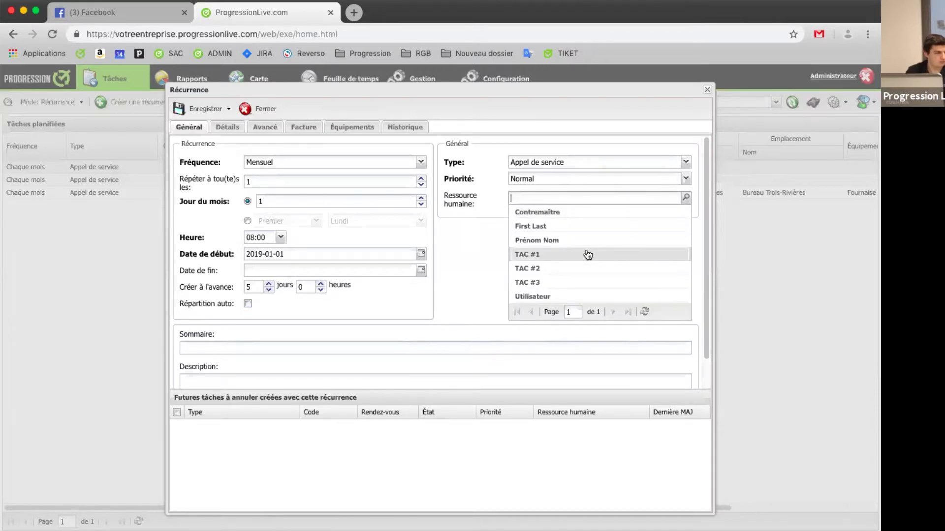
pyautogui.click(459, 227)
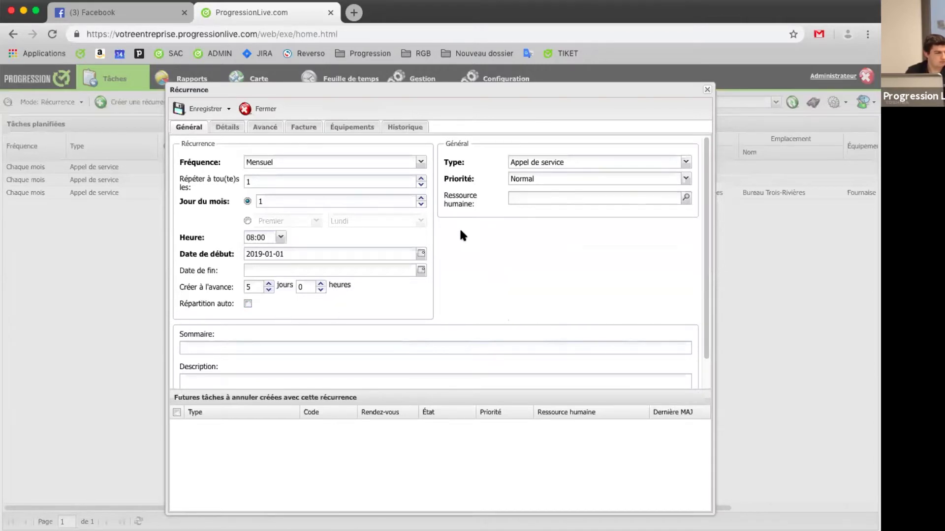
pyautogui.click(551, 162)
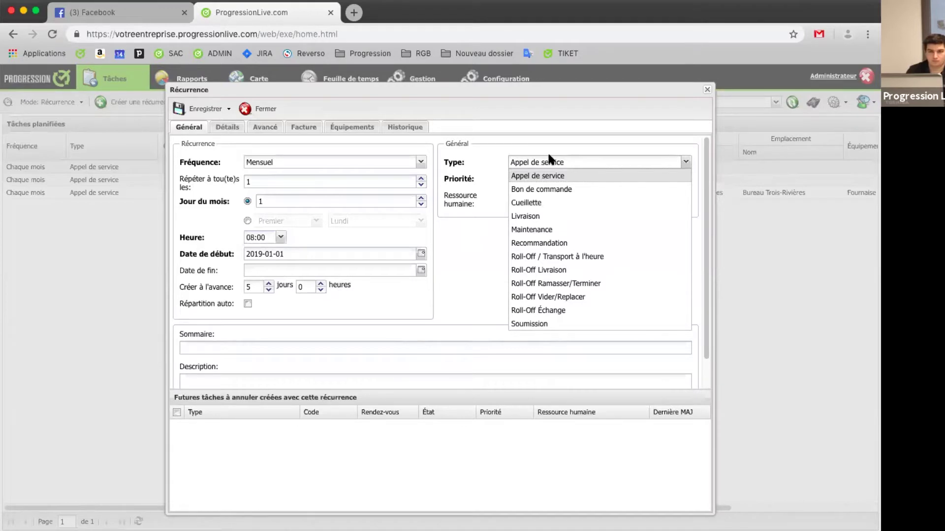
pyautogui.click(564, 229)
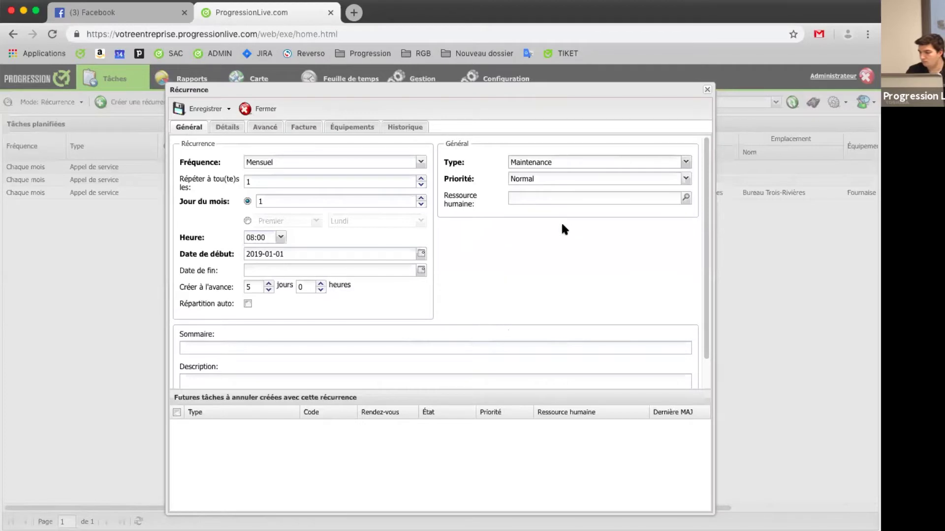
pyautogui.click(555, 179)
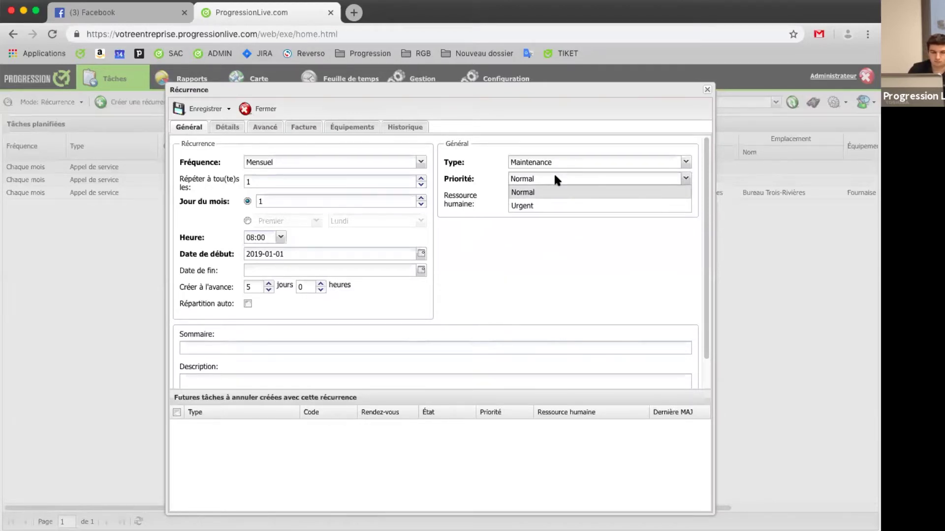
pyautogui.click(529, 276)
# Step: Visit the Sommaire and Description fields, then bring up the Détails tab
pyautogui.scroll(-1, 549, 325)
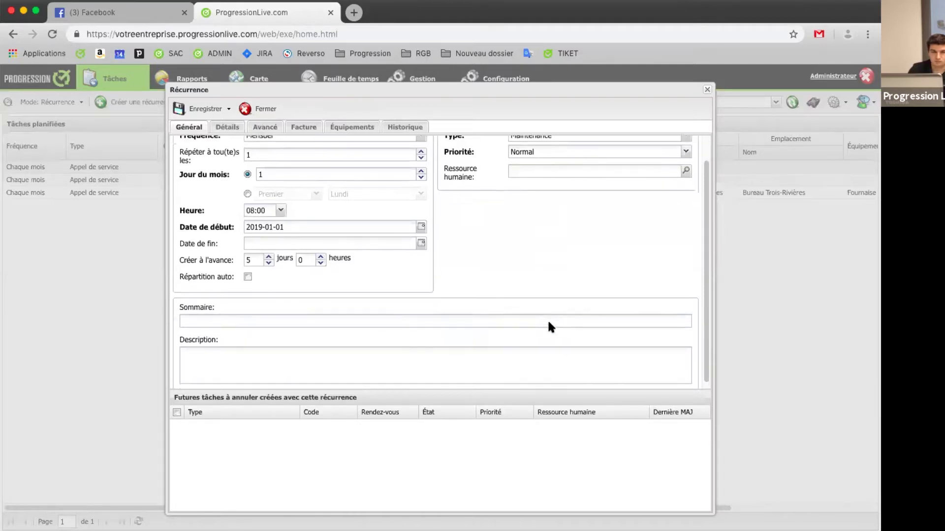
pyautogui.scroll(-1, 548, 322)
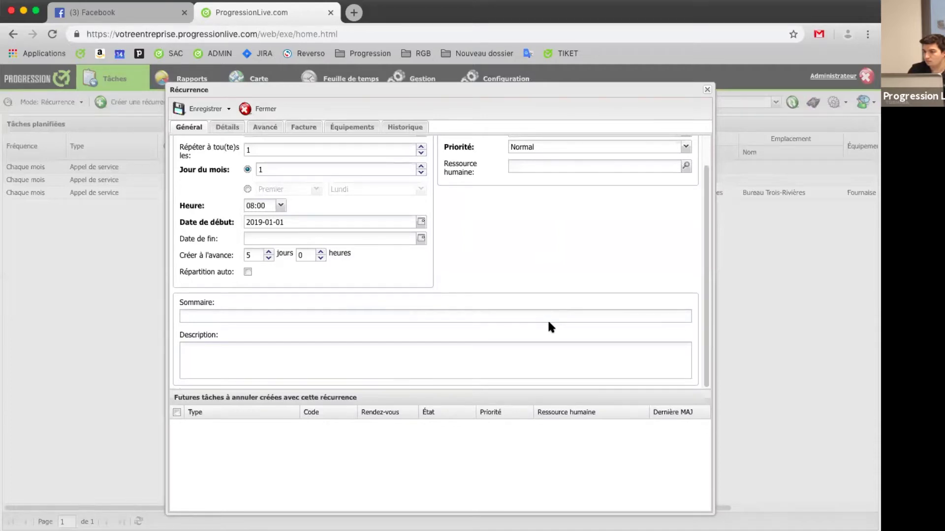
pyautogui.click(275, 311)
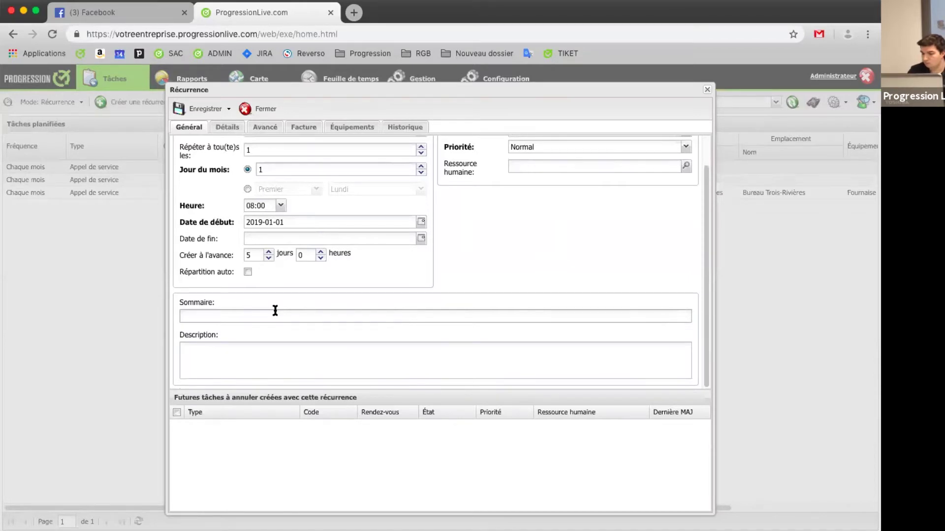
pyautogui.click(363, 362)
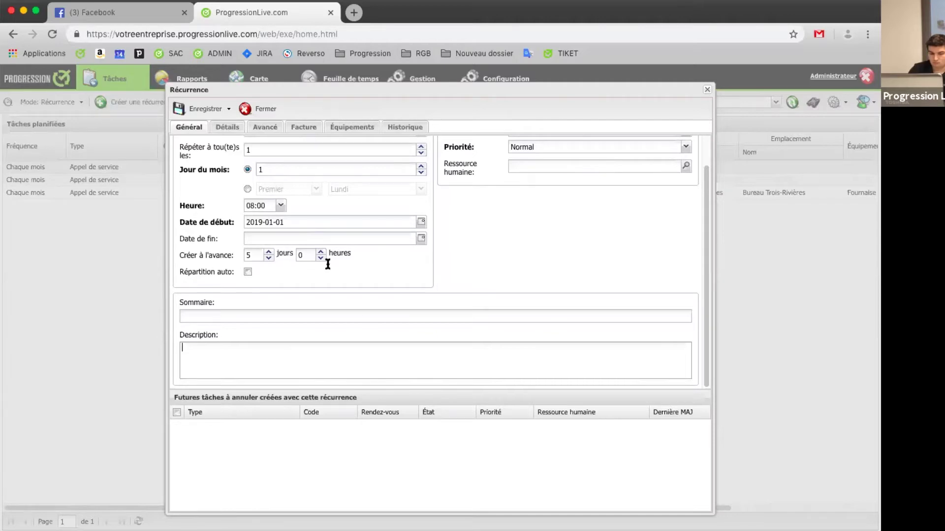
pyautogui.scroll(2, 325, 261)
pyautogui.click(228, 129)
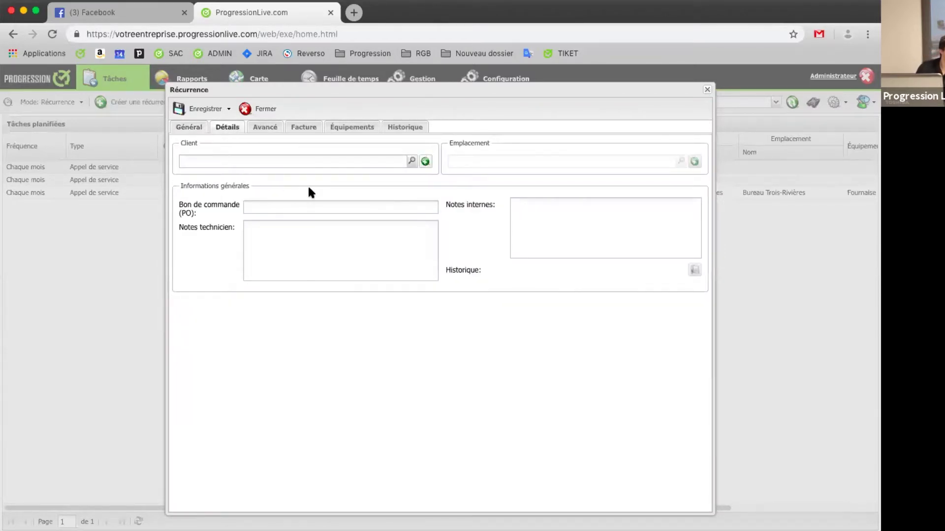
# Step: Search 'diffu' to link client Diffusion Solutions Integrées, pick location Bureau Trois-Rivières, then view Avancé
pyautogui.click(316, 161)
pyautogui.write('diffu')
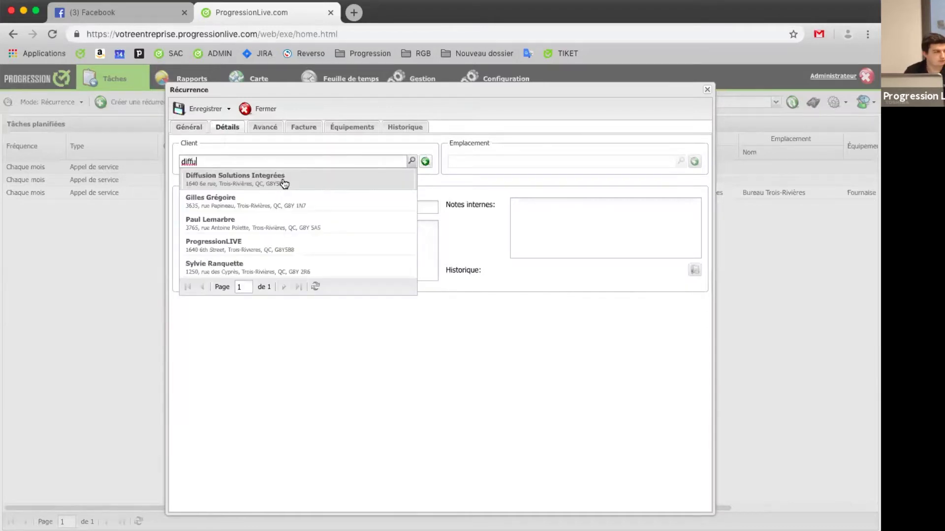
pyautogui.press('Return')
pyautogui.click(681, 162)
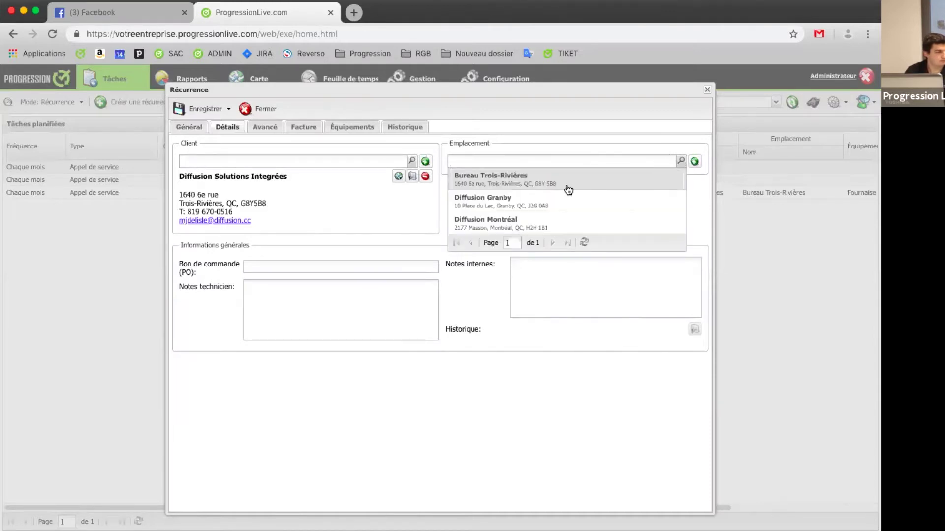
pyautogui.click(566, 186)
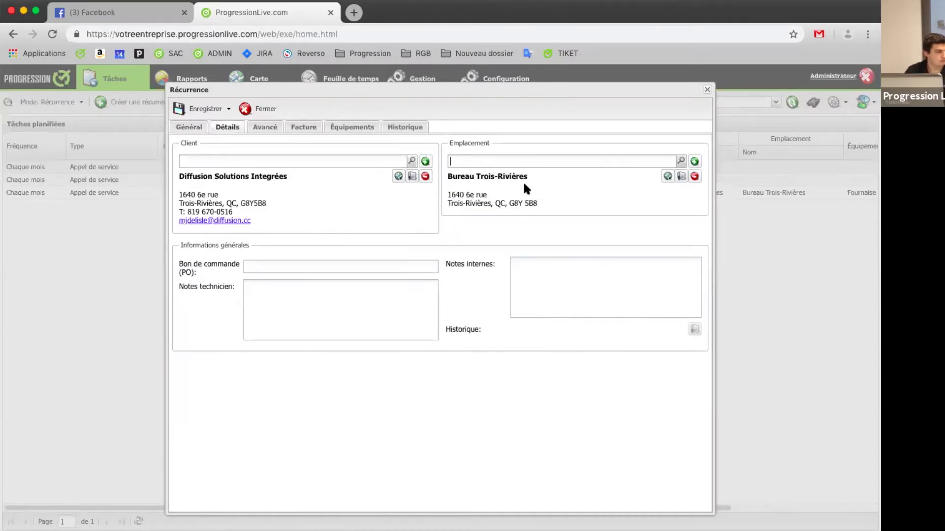
pyautogui.click(277, 132)
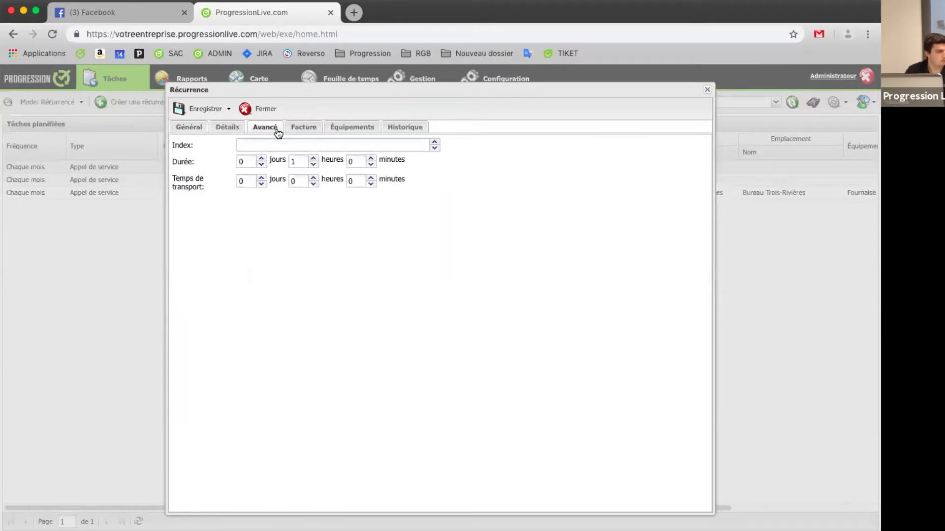
# Step: Review the Facture invoice items and taxes, then show the empty Équipements list
pyautogui.click(298, 131)
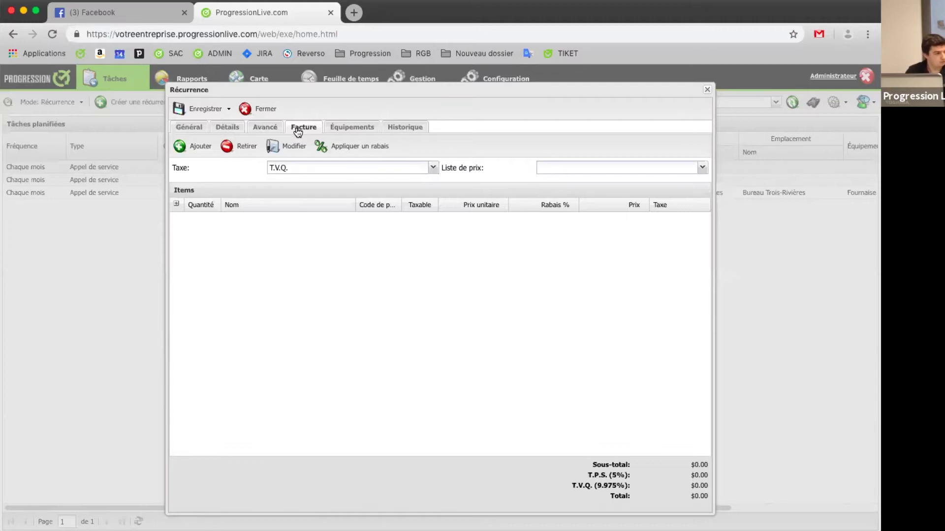
pyautogui.click(344, 127)
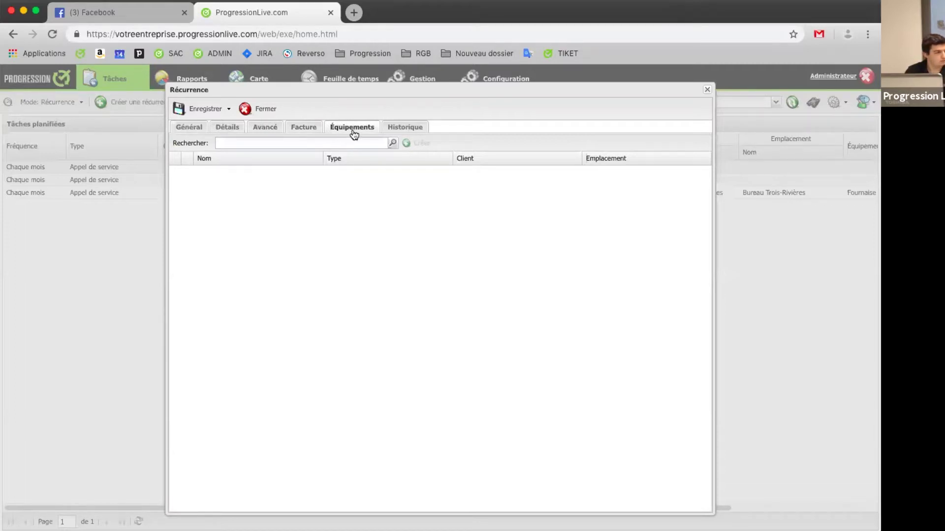
# Step: Link the Fournaise CBX40UHV furnace, glance at Historique, and save the monthly Maintenance recurrence
pyautogui.click(392, 143)
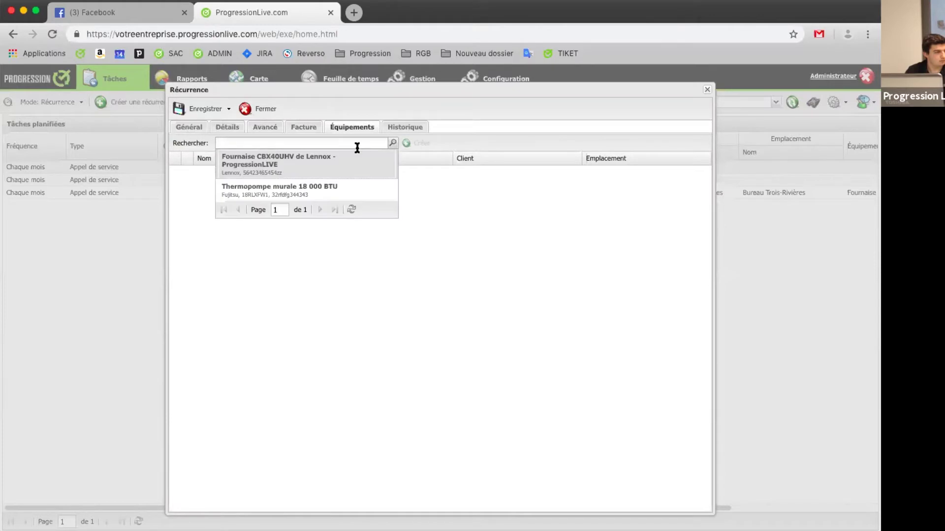
pyautogui.click(342, 157)
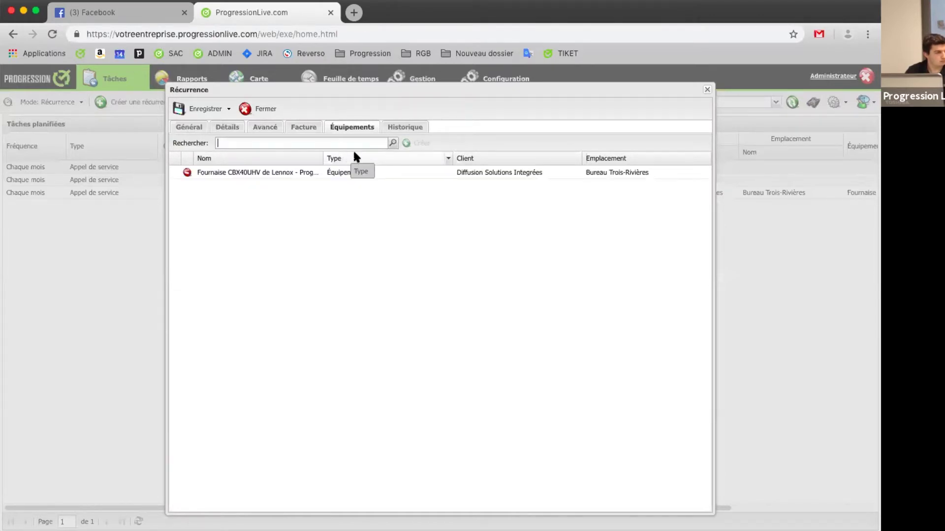
pyautogui.click(396, 128)
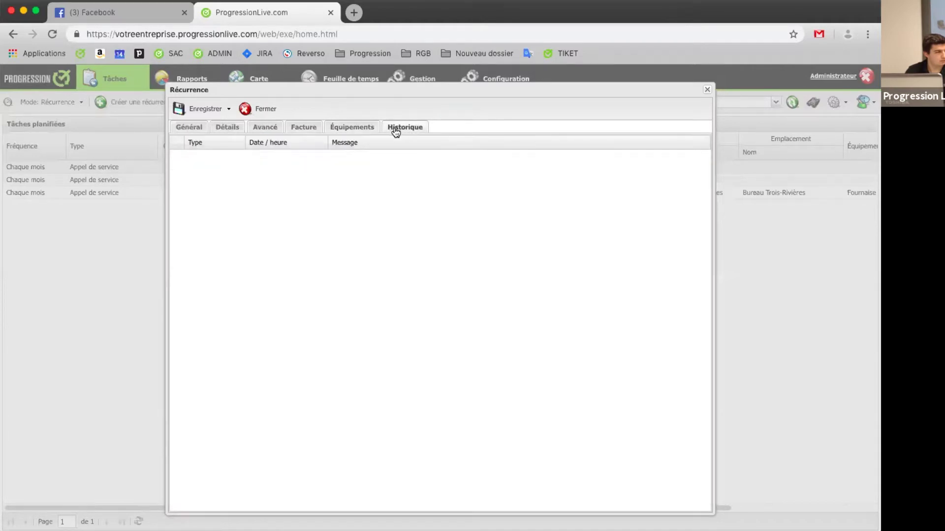
pyautogui.click(187, 127)
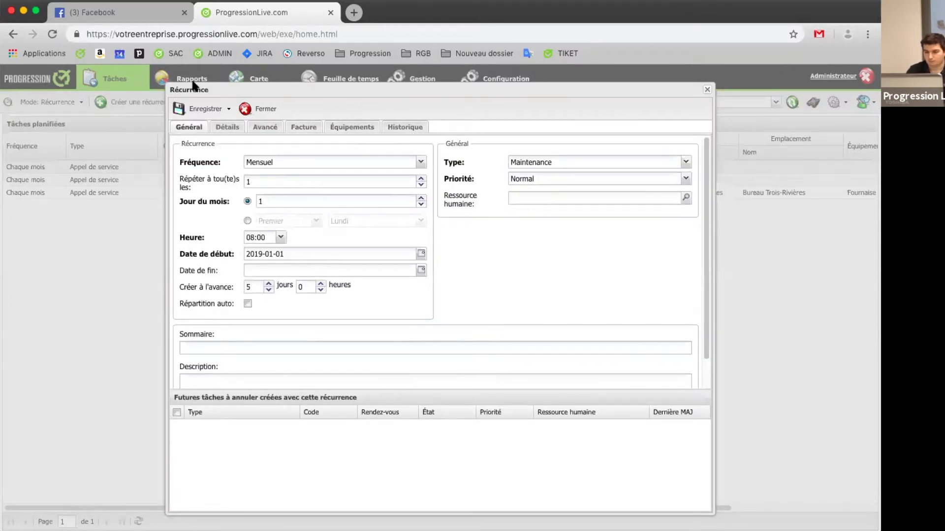
pyautogui.click(210, 109)
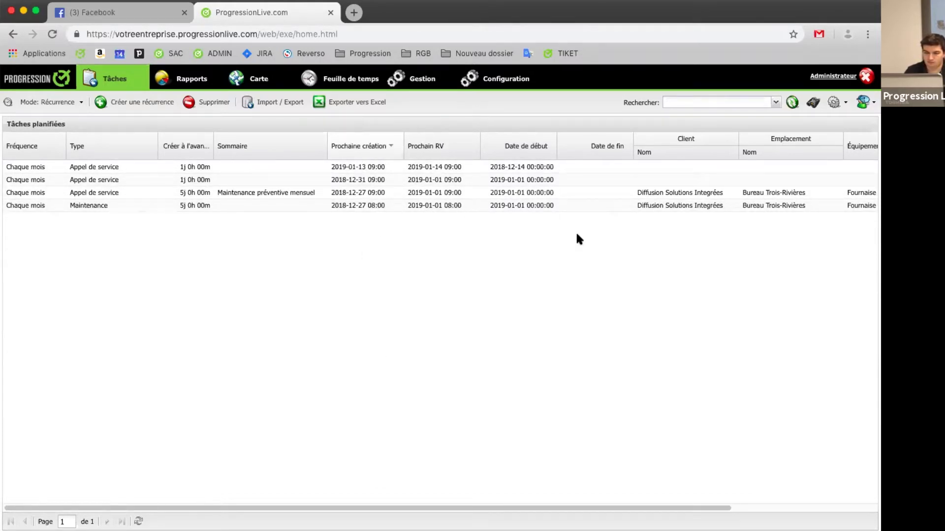
pyautogui.click(453, 210)
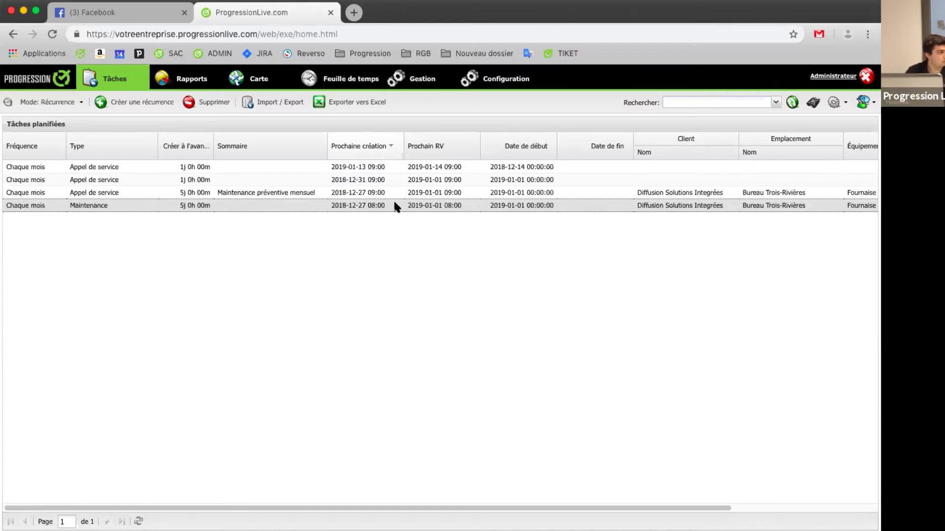
# Step: Change the Maintenance recurrence's Créer à l'avance from 5 to 10 days and save
pyautogui.doubleClick(394, 205)
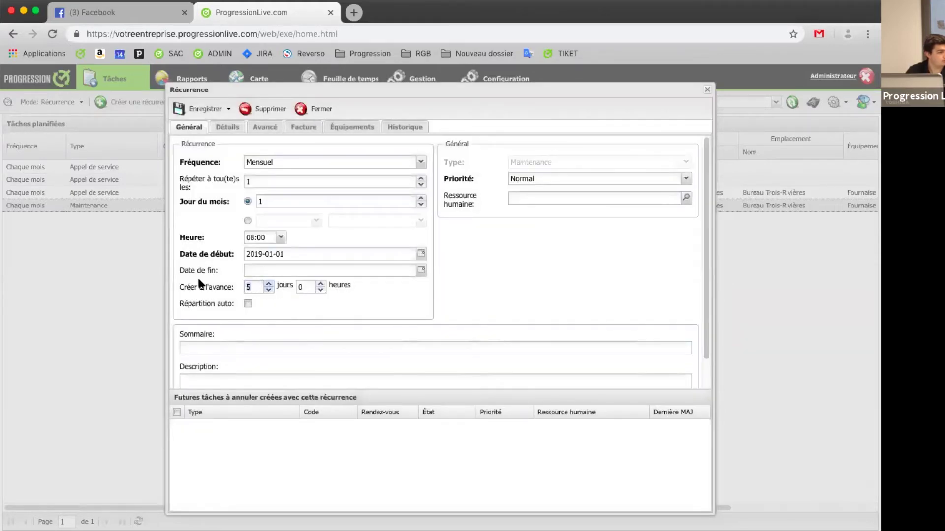
pyautogui.write('10')
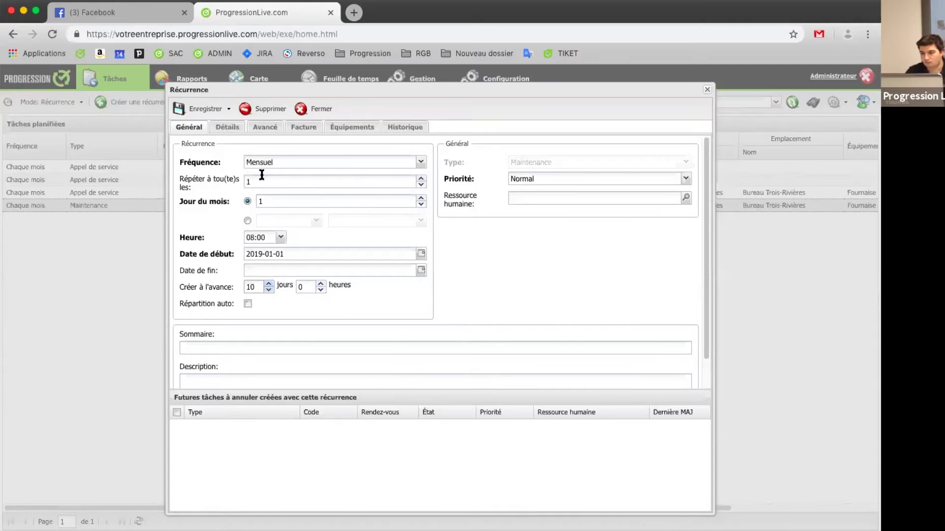
pyautogui.click(193, 109)
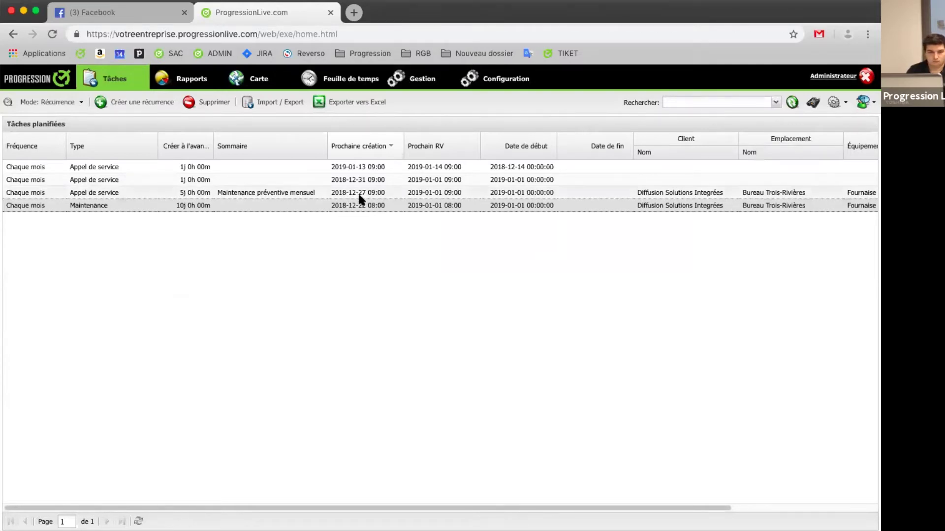
# Step: Open and close each of the three recurrences, then reopen the 2019-01-01 service-call recurrence
pyautogui.doubleClick(359, 195)
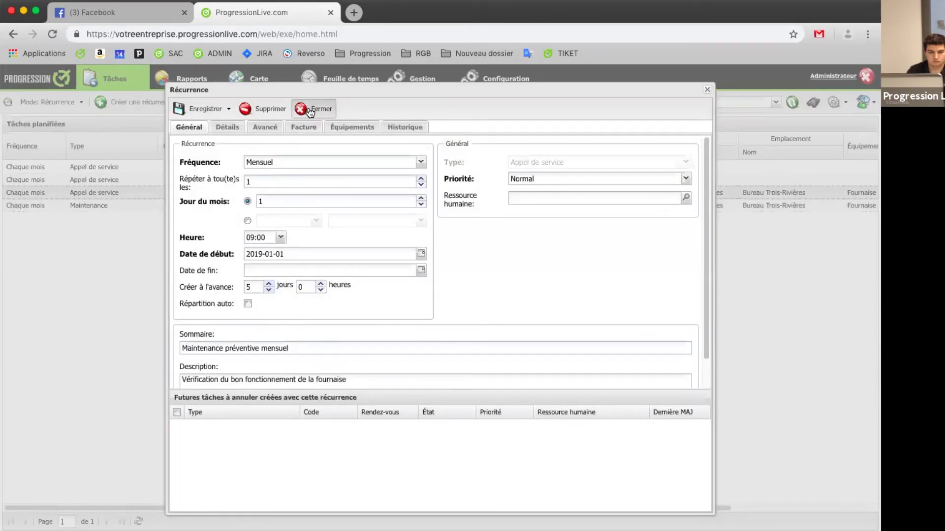
pyautogui.click(313, 108)
pyautogui.doubleClick(321, 167)
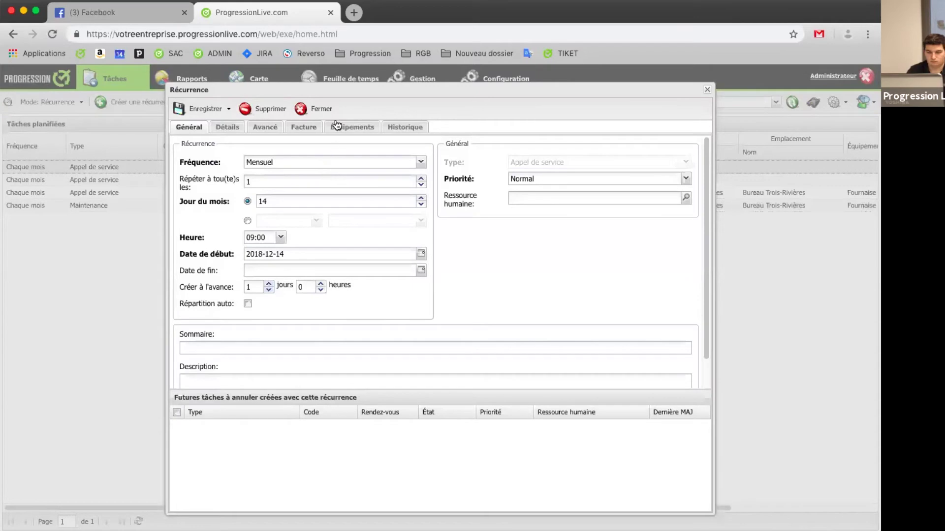
pyautogui.click(313, 109)
pyautogui.doubleClick(301, 180)
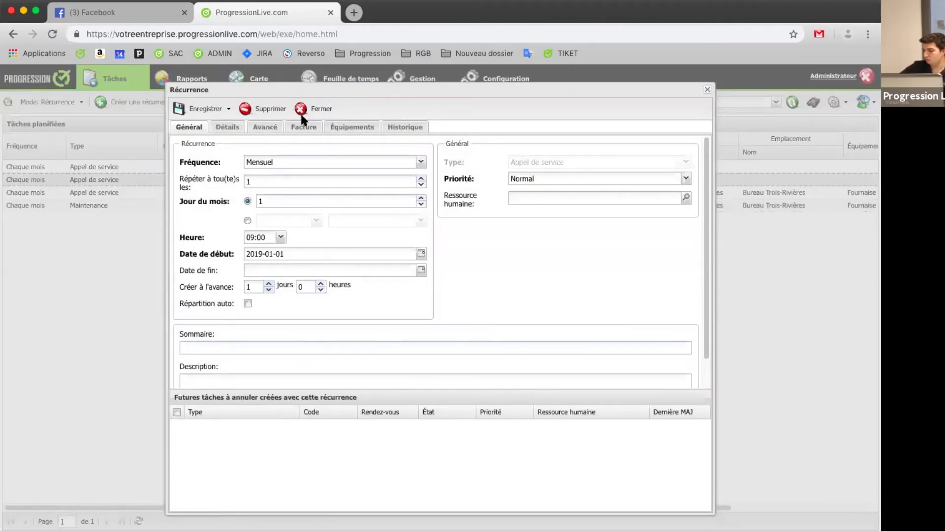
pyautogui.click(303, 111)
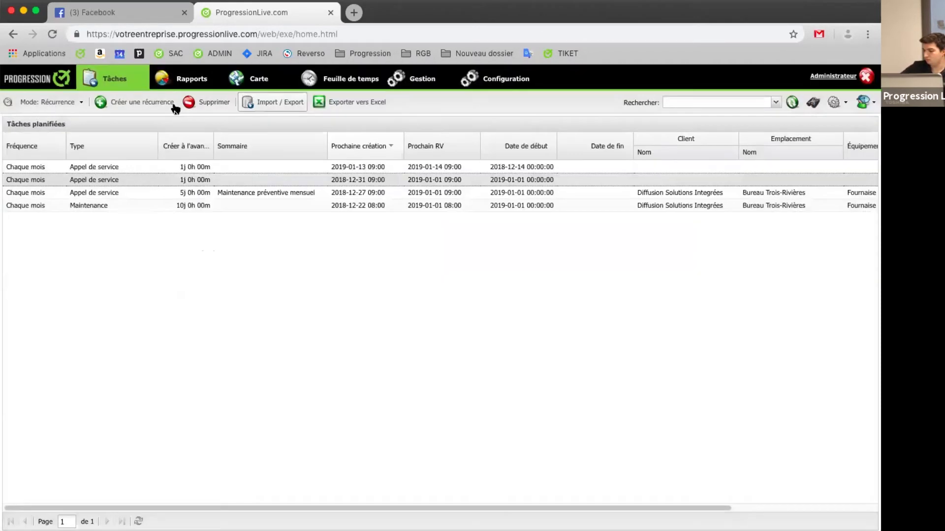
pyautogui.doubleClick(234, 177)
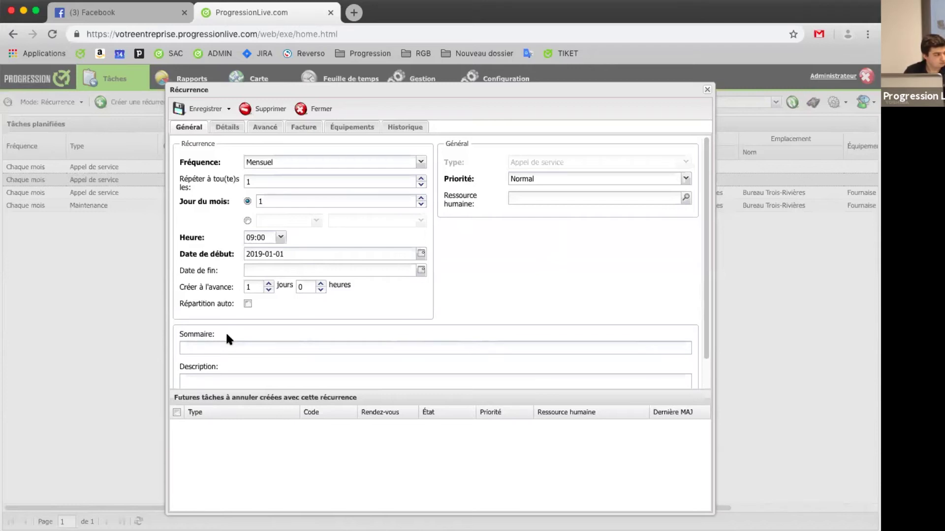
# Step: Close the recurrence unsaved, move Prochaine création before Sommaire, and show the Gestion equipment list
pyautogui.click(304, 127)
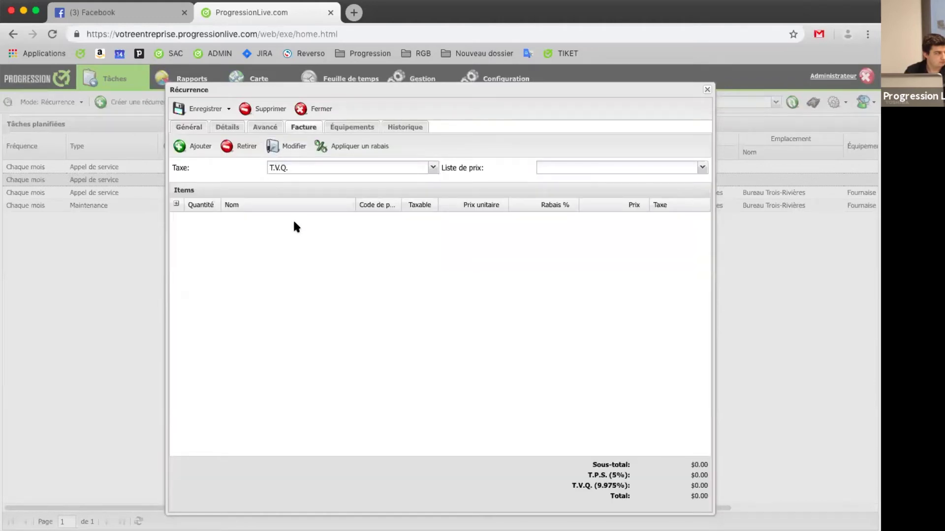
pyautogui.click(191, 127)
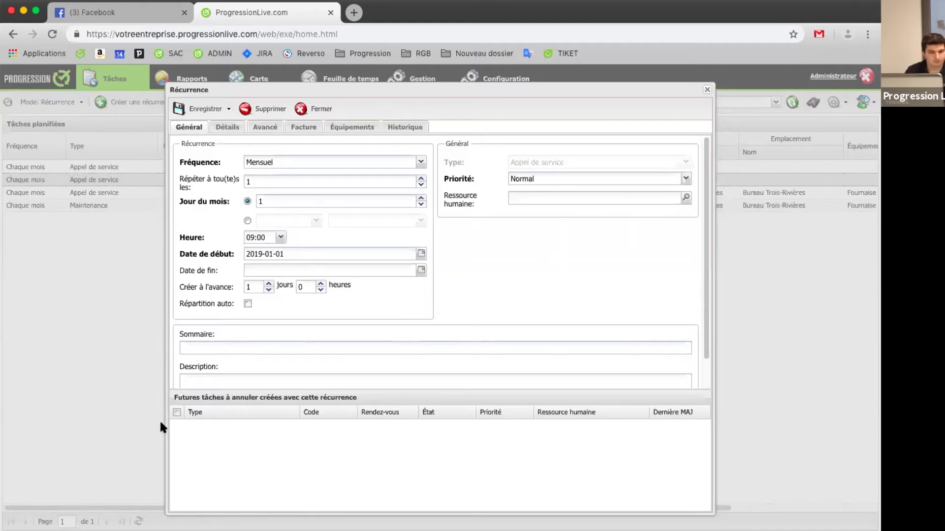
pyautogui.click(311, 110)
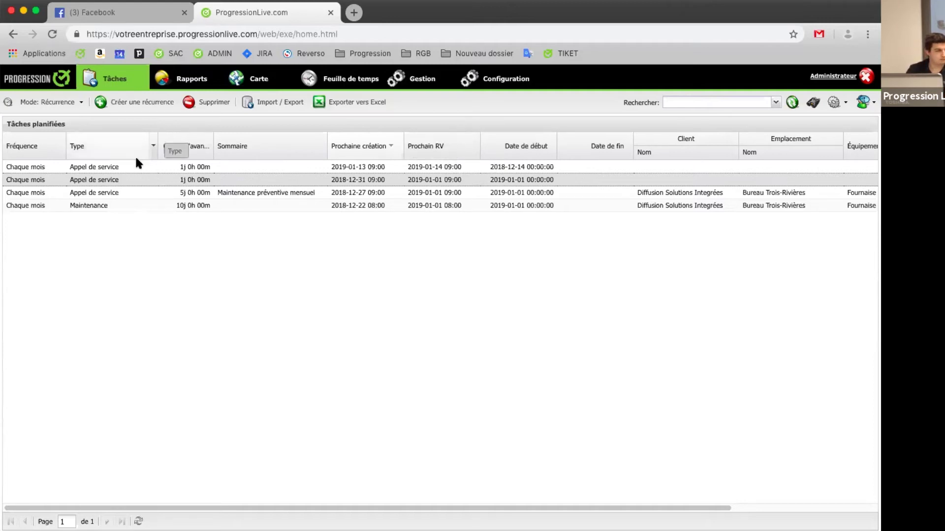
pyautogui.moveTo(367, 147); pyautogui.dragTo(219, 147)
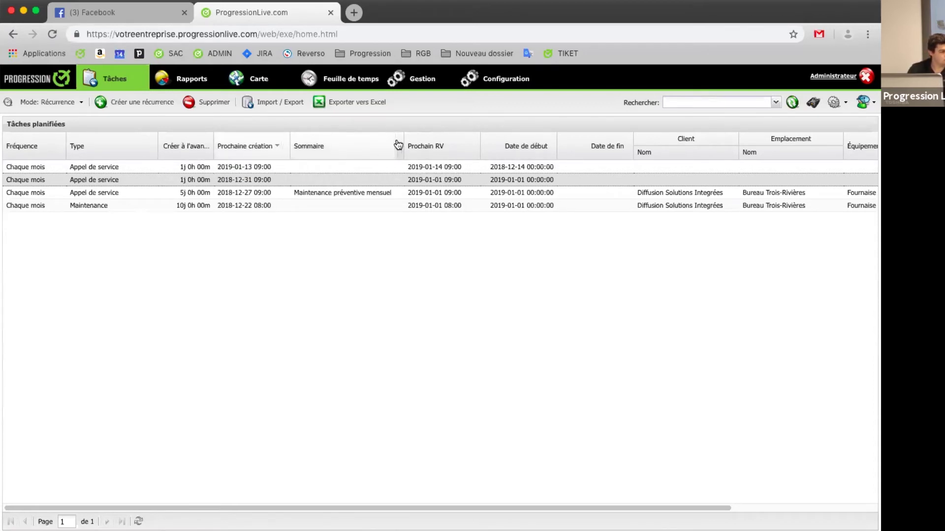
pyautogui.click(414, 81)
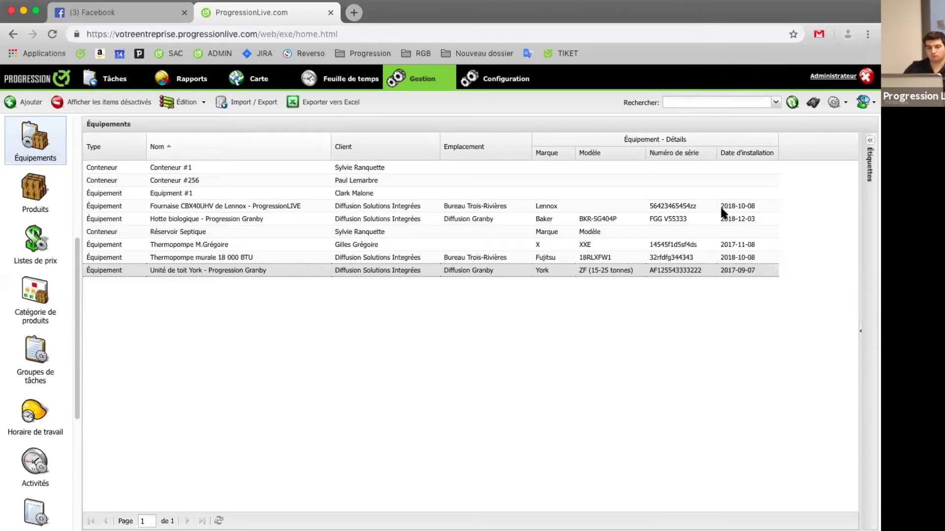
# Step: Sort equipment by Date d'installation ascending and open the heat pump installed 2017-11-08
pyautogui.click(729, 153)
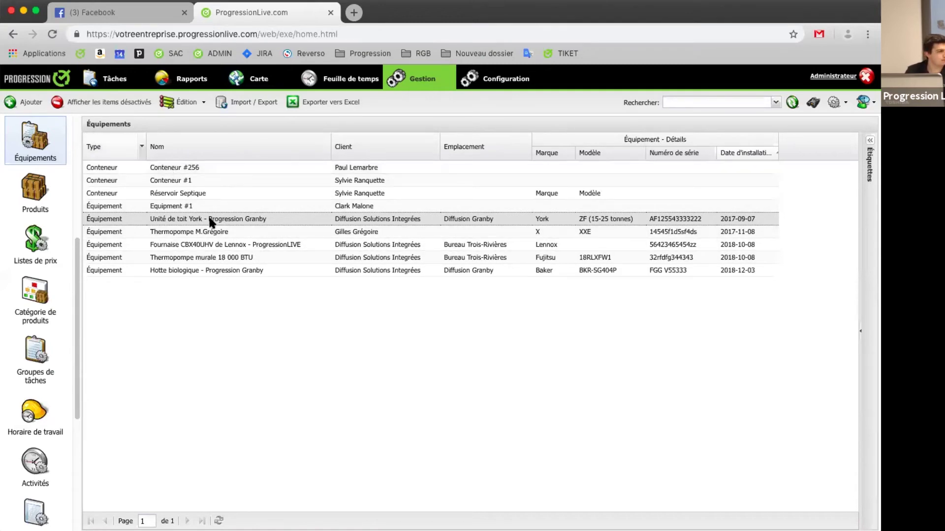
pyautogui.click(223, 233)
pyautogui.doubleClick(221, 233)
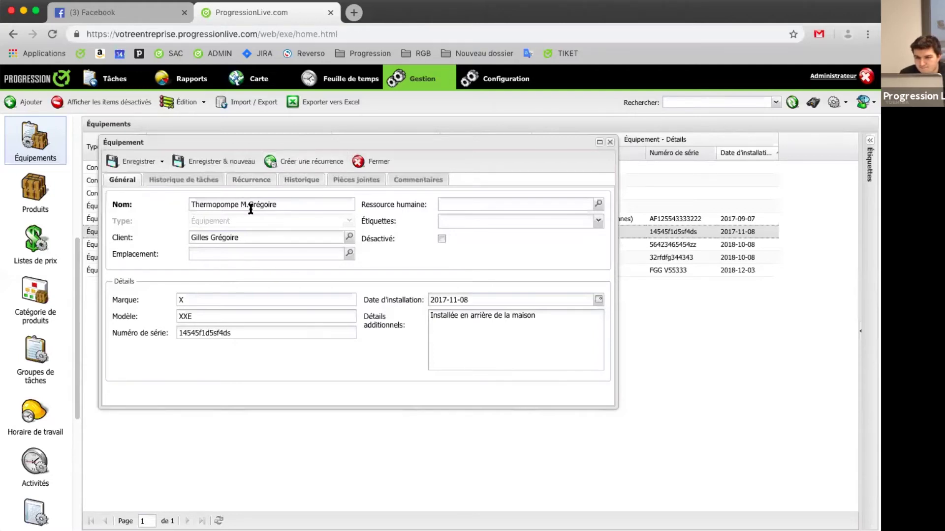
pyautogui.click(310, 164)
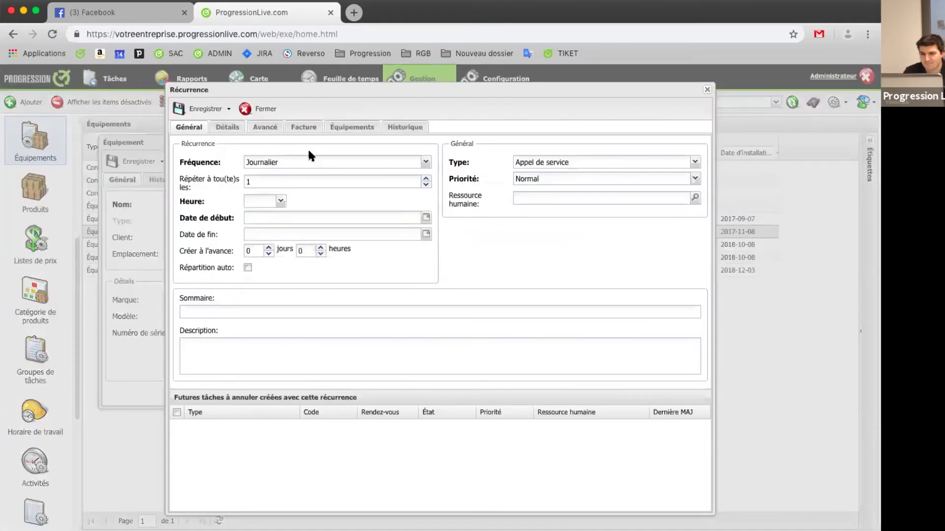
pyautogui.click(230, 128)
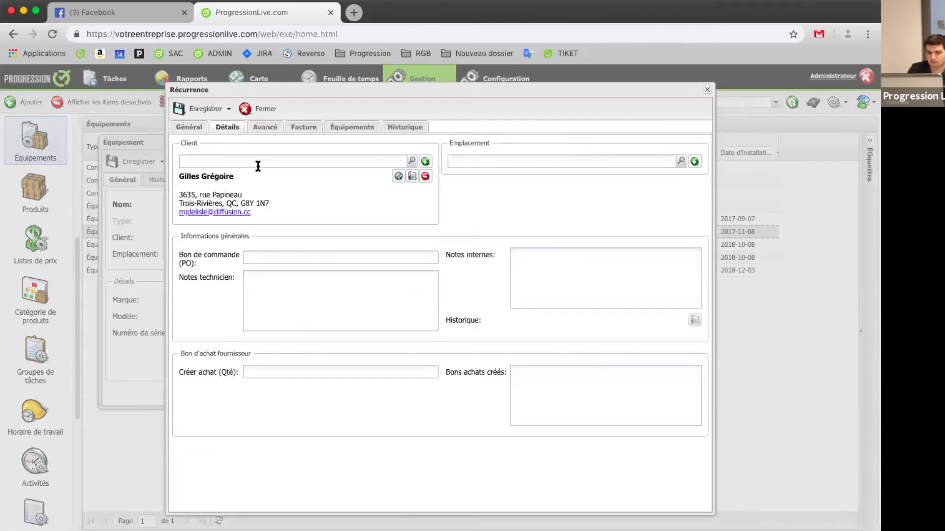
pyautogui.click(354, 128)
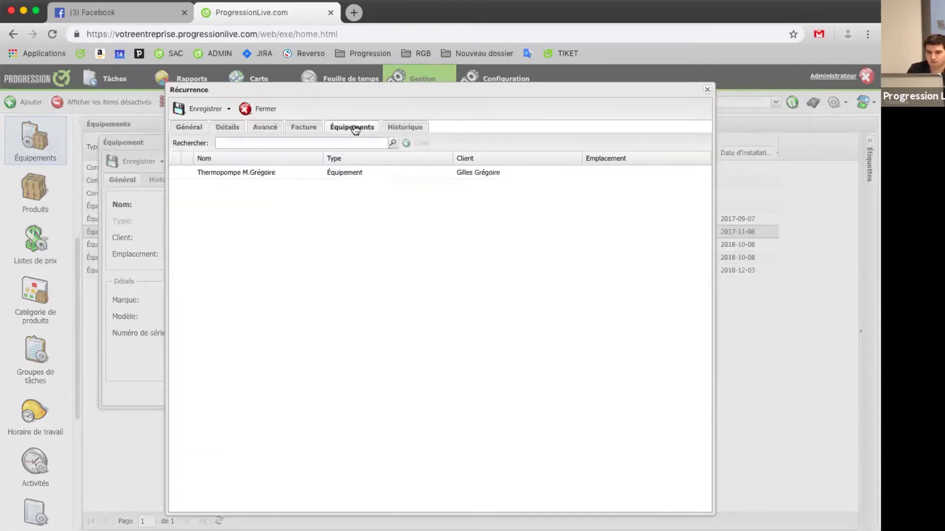
pyautogui.click(194, 132)
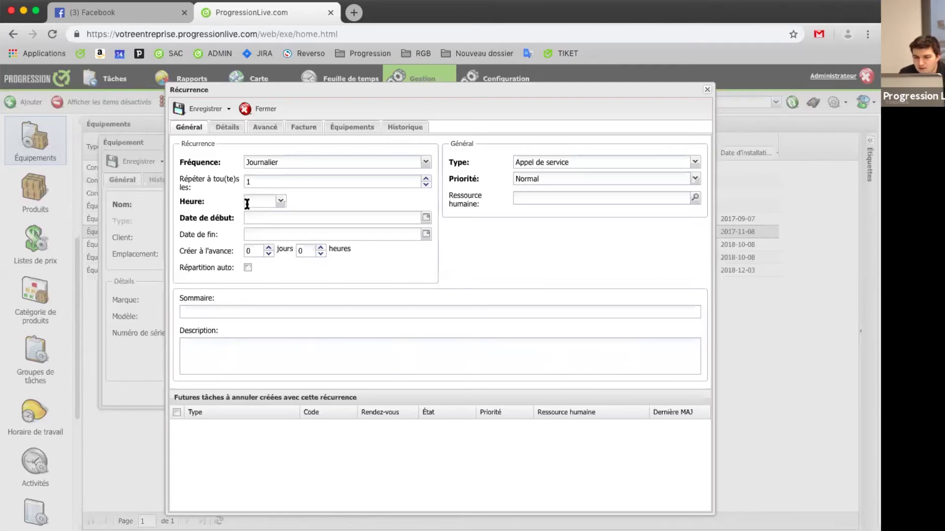
pyautogui.click(272, 110)
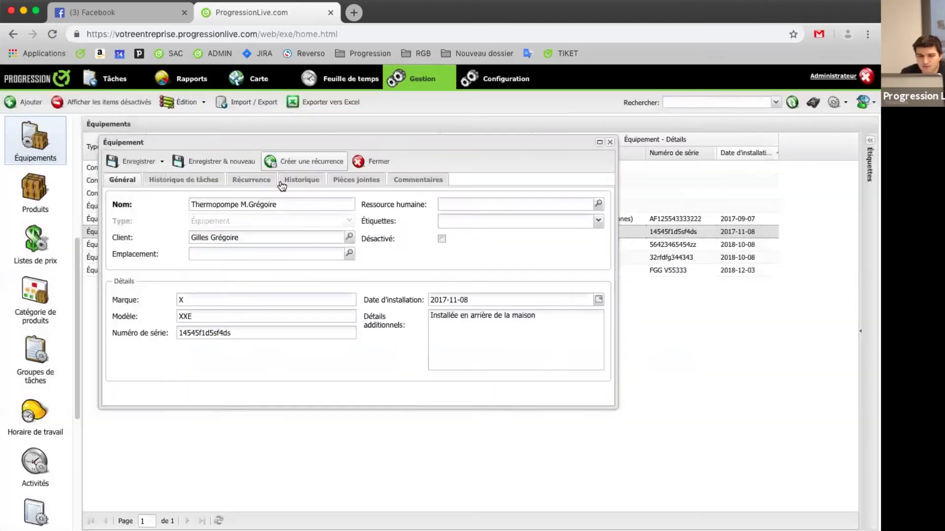
pyautogui.click(358, 162)
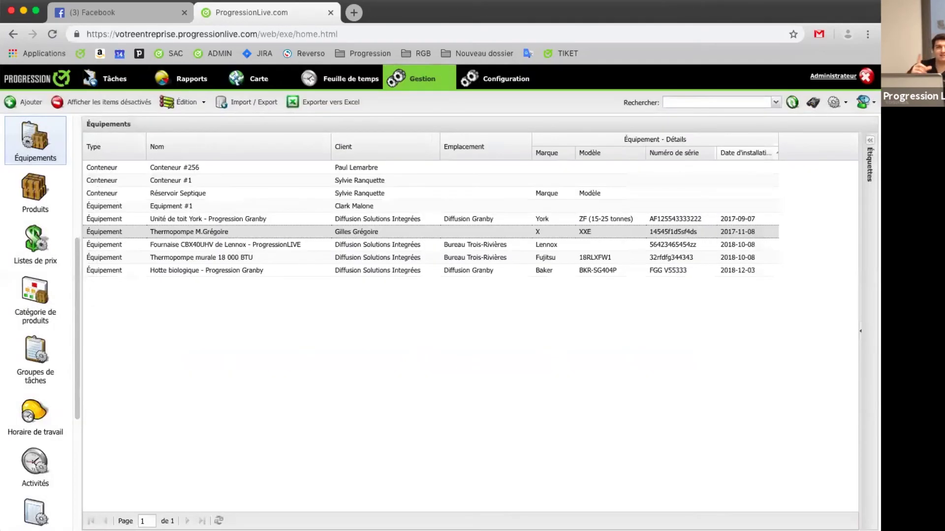
# Step: Return to scheduled tasks, peek at a new recurrence's Équipements tab, then close it
pyautogui.click(90, 78)
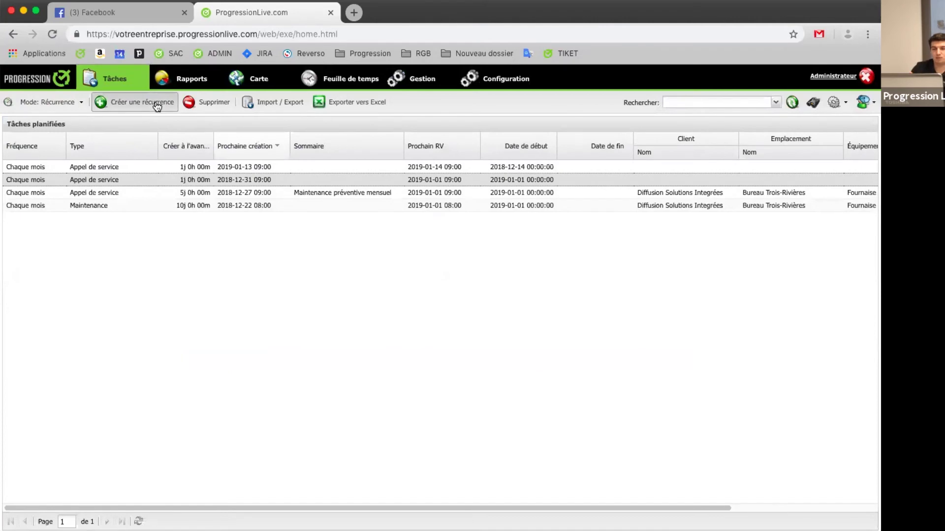
pyautogui.doubleClick(323, 164)
pyautogui.click(345, 128)
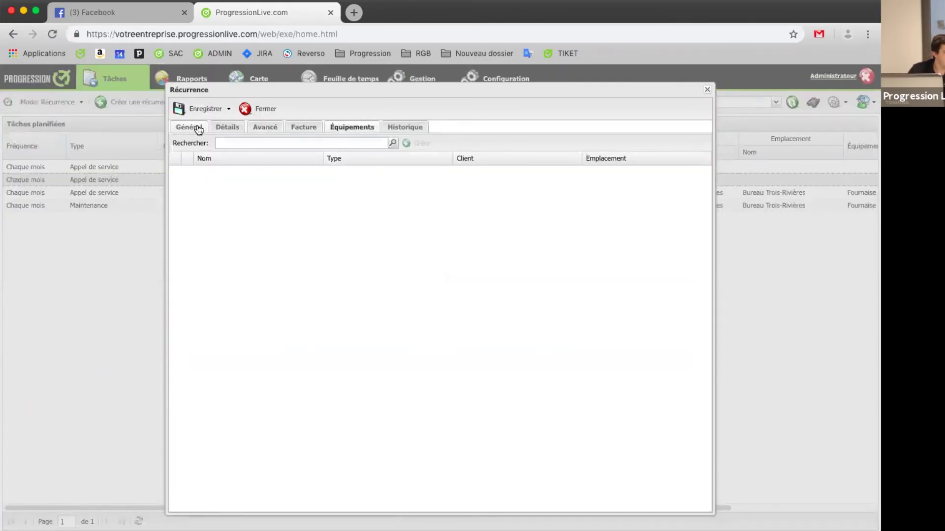
pyautogui.click(267, 111)
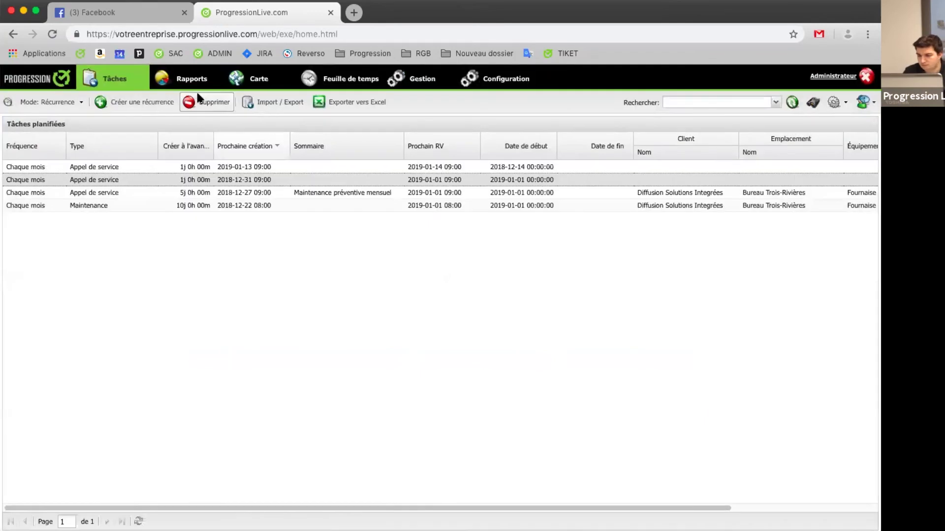
# Step: Switch the task Mode to Liste and start a new task
pyautogui.click(82, 104)
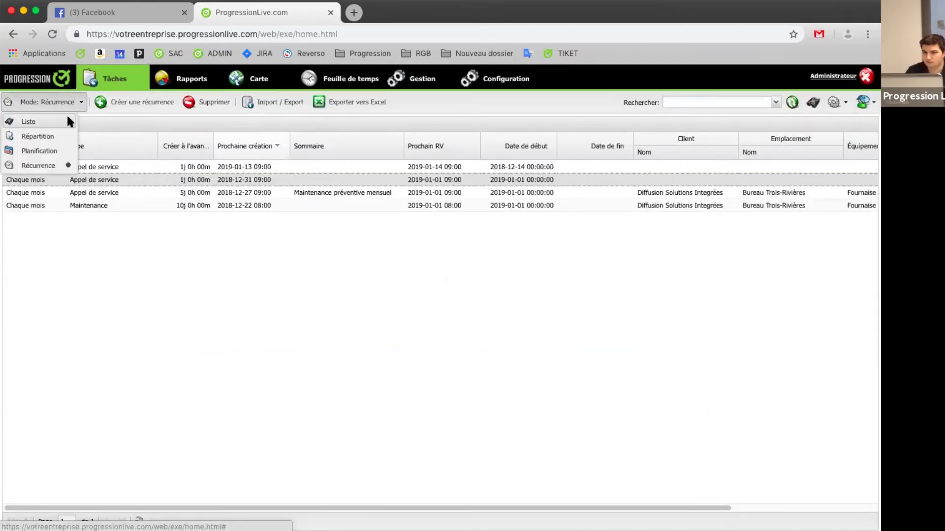
pyautogui.click(67, 113)
pyautogui.click(108, 107)
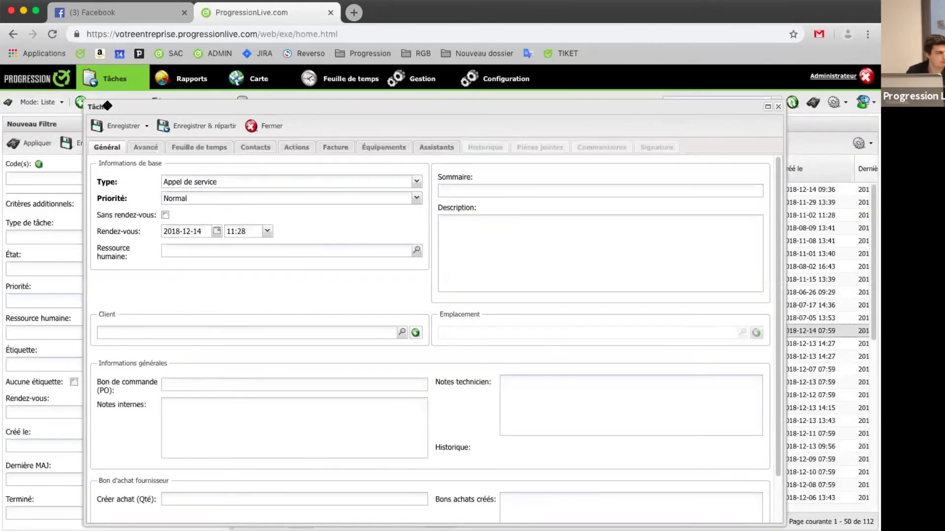
# Step: Assign the client found by a short name search, then return to the Équipements tab
pyautogui.click(383, 148)
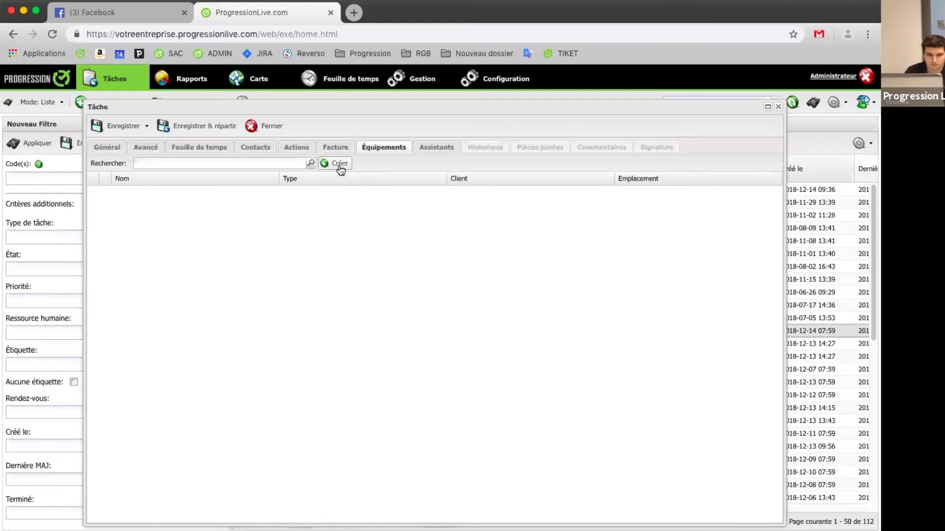
pyautogui.click(107, 147)
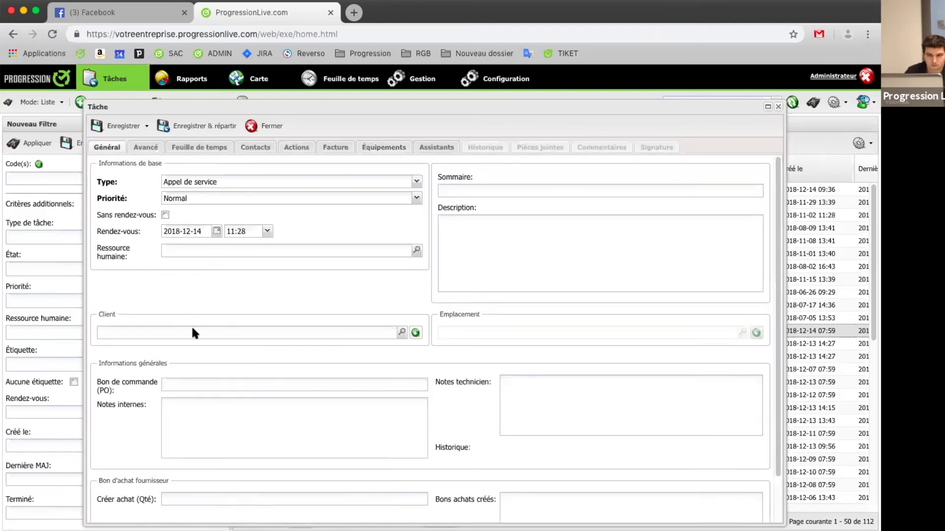
pyautogui.click(225, 338)
pyautogui.write('max')
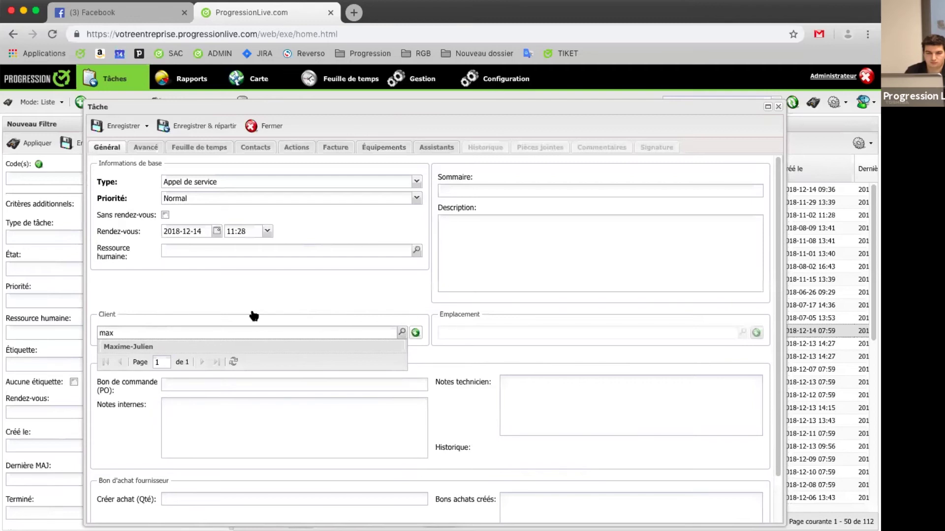
pyautogui.press('Return')
pyautogui.click(384, 147)
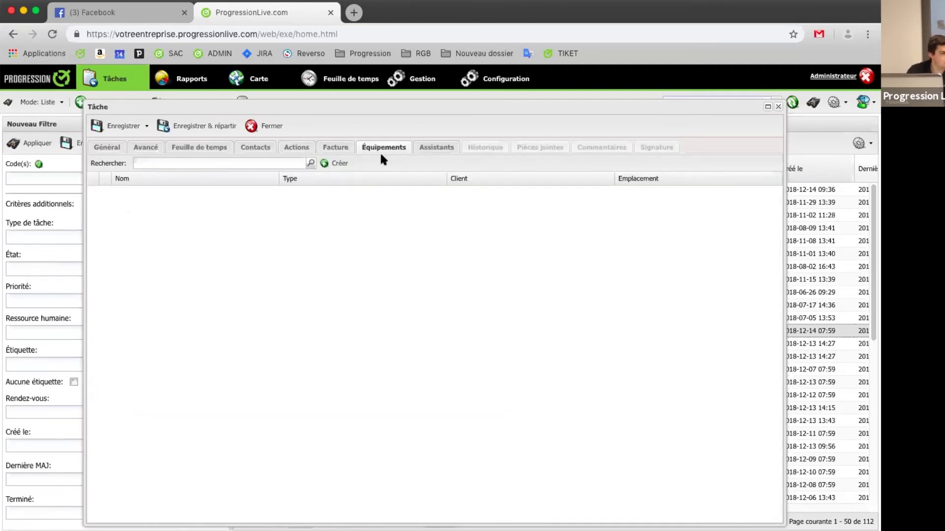
# Step: Create equipment 'Equipement test' of type Équipement for the task's client, then save the task as draft AS000158
pyautogui.click(338, 163)
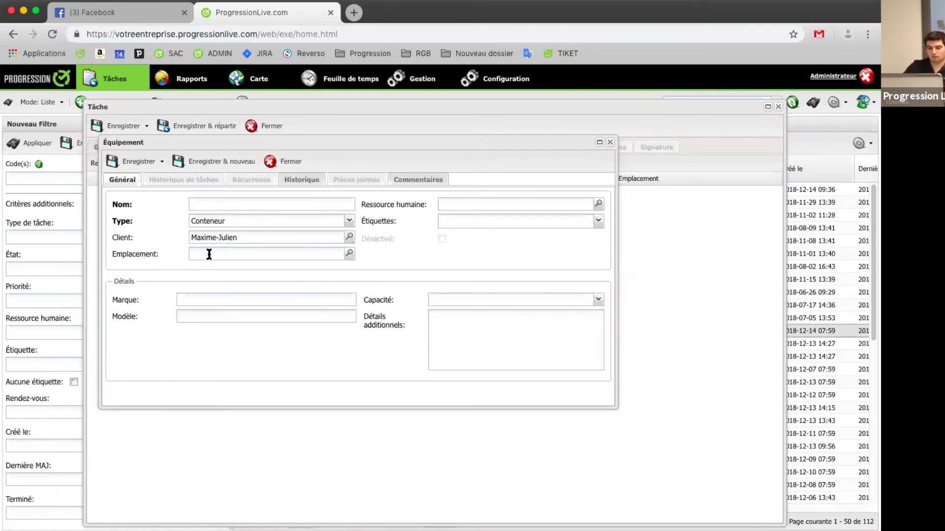
pyautogui.click(262, 219)
pyautogui.click(248, 246)
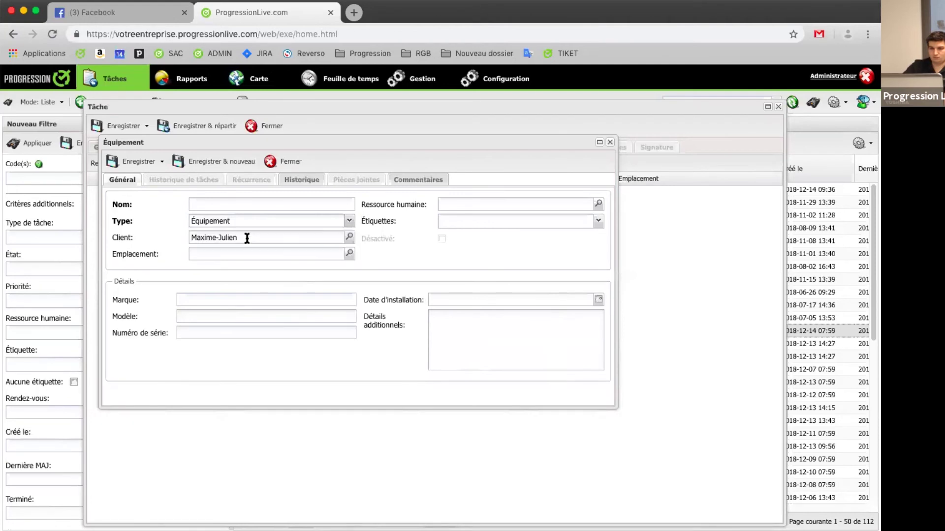
pyautogui.click(240, 206)
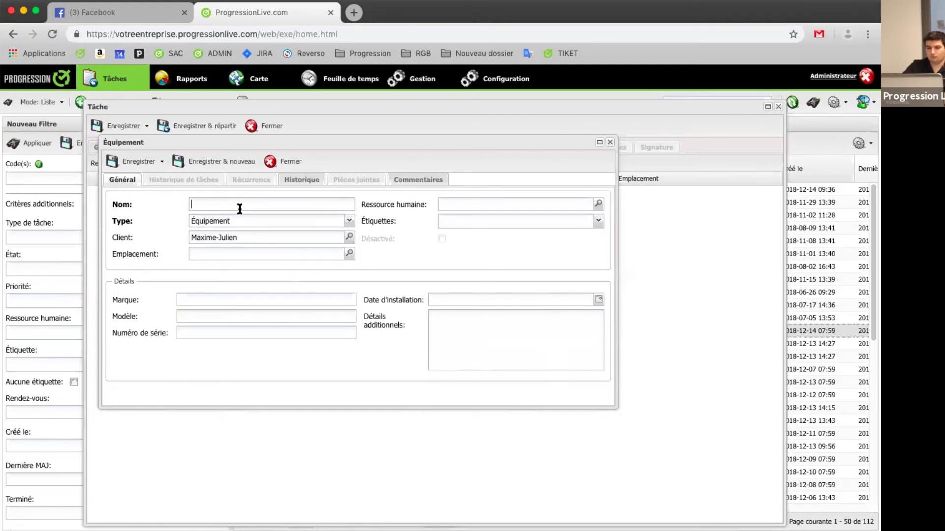
pyautogui.write('Equipement')
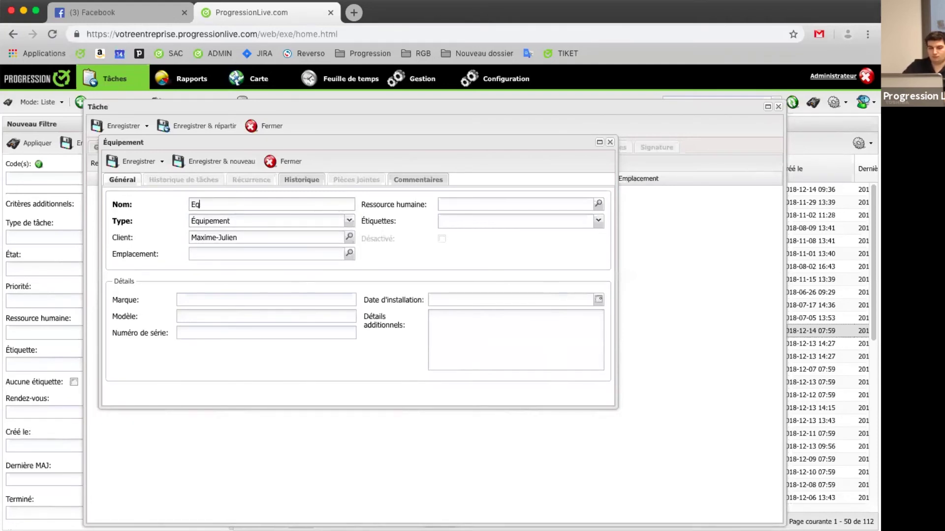
pyautogui.press('BackSpace')
pyautogui.write('t test')
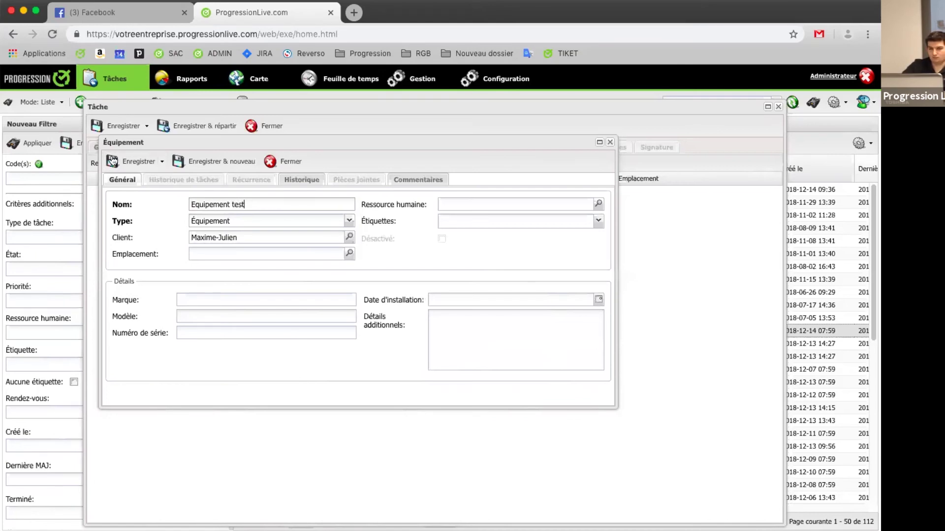
pyautogui.click(132, 162)
pyautogui.click(117, 130)
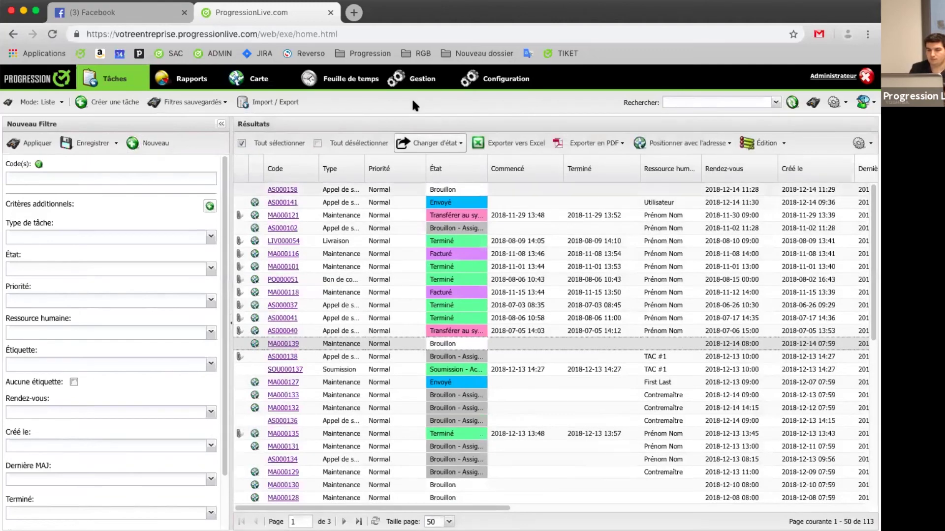
# Step: Open the Equipement test record from the Équipements list and check its linked client
pyautogui.click(416, 80)
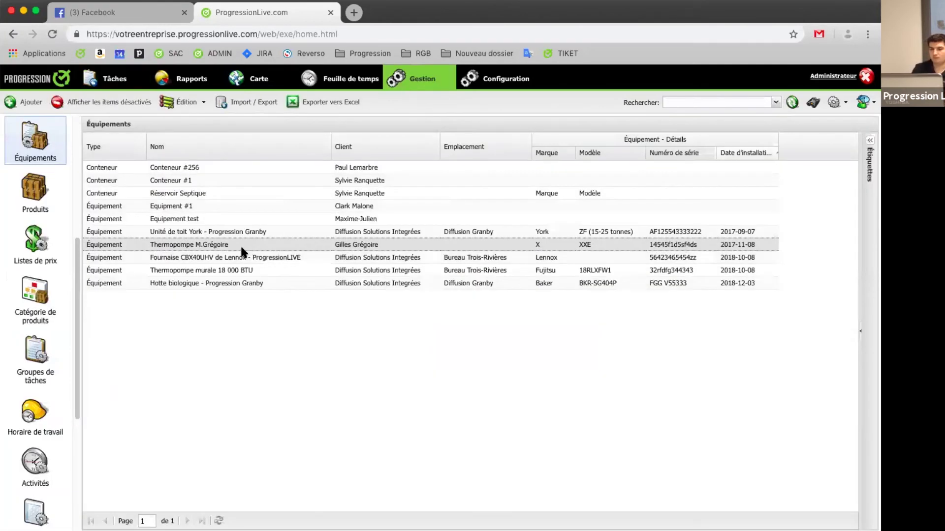
pyautogui.doubleClick(210, 217)
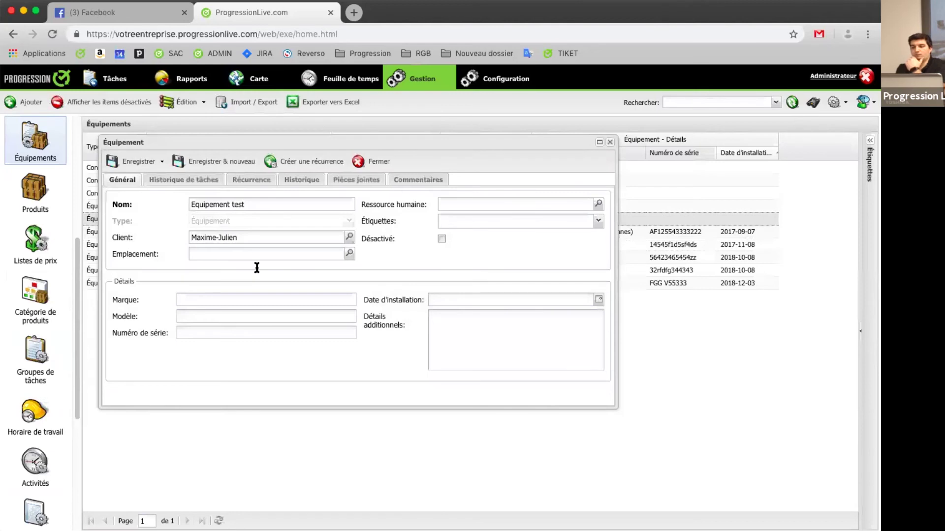
pyautogui.moveTo(236, 238); pyautogui.dragTo(172, 241)
# Step: Open task AS000158 from the equipment's task history, then close the task and the equipment record
pyautogui.click(196, 183)
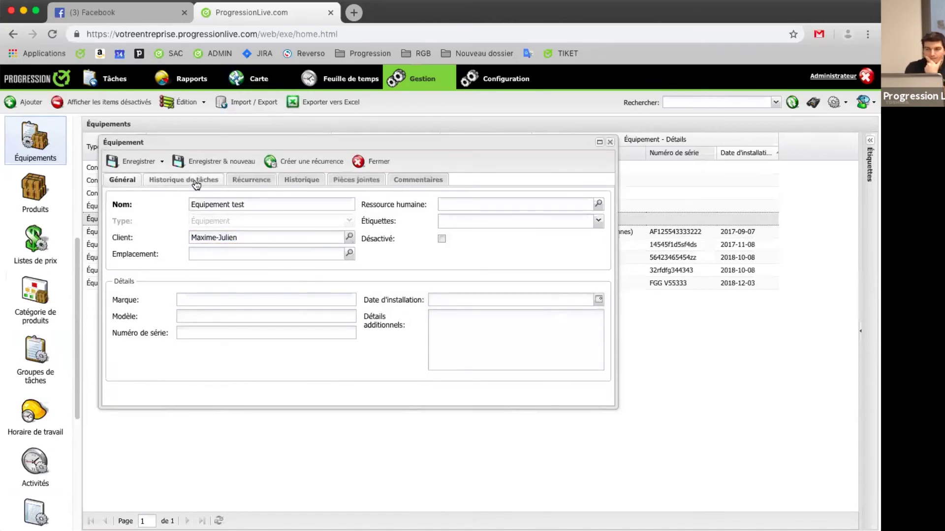
pyautogui.click(268, 221)
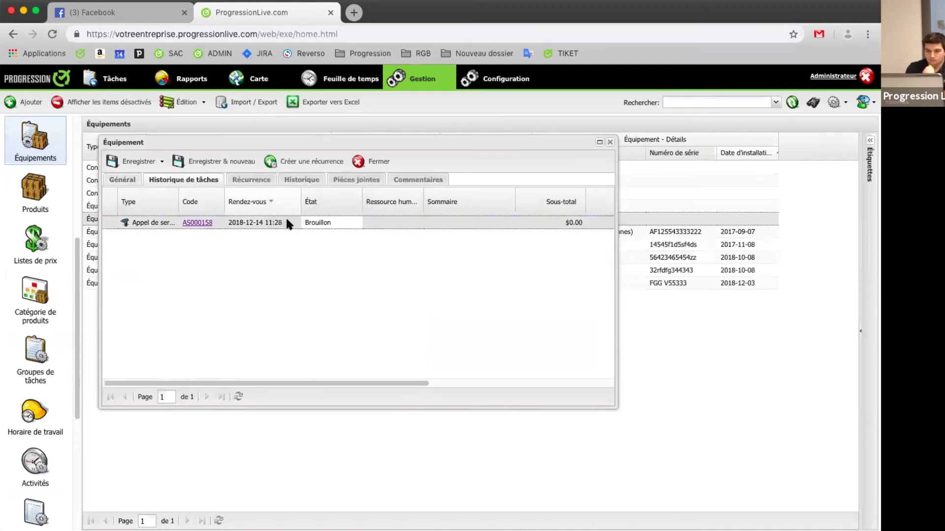
pyautogui.click(196, 222)
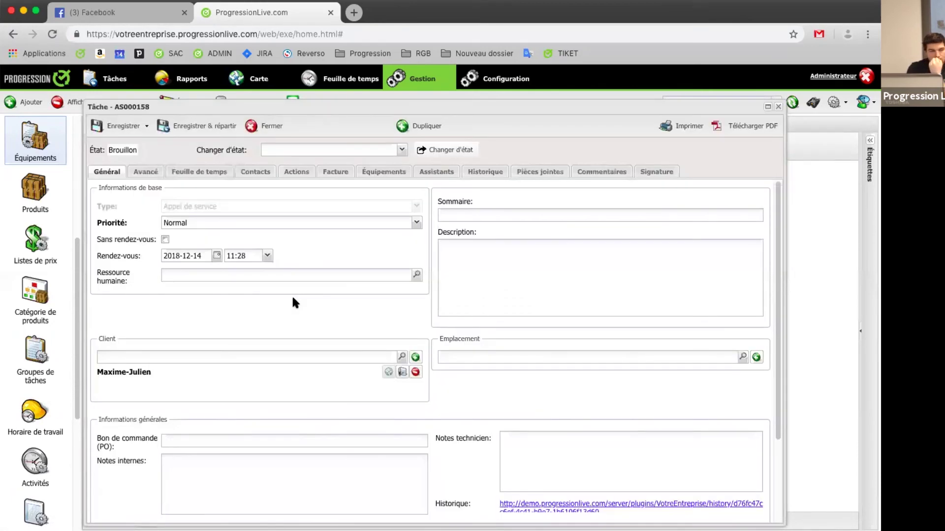
pyautogui.click(271, 126)
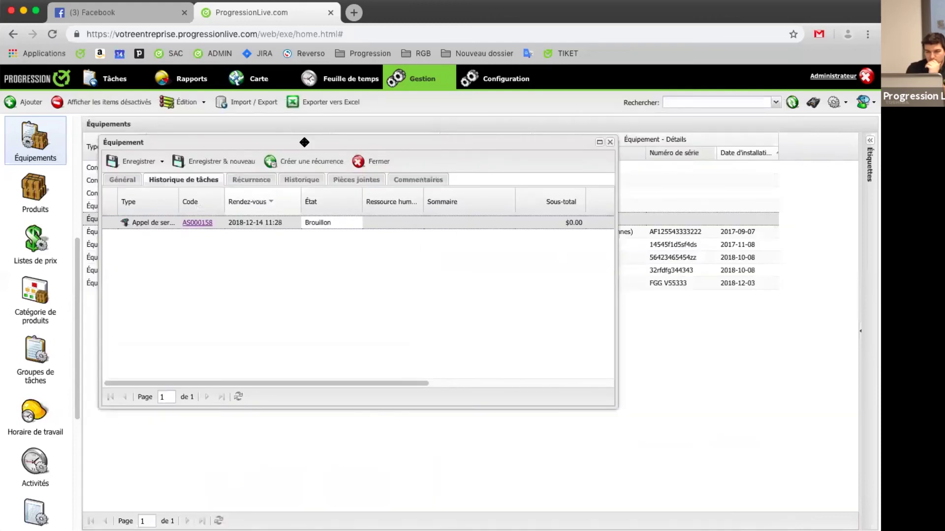
pyautogui.click(372, 164)
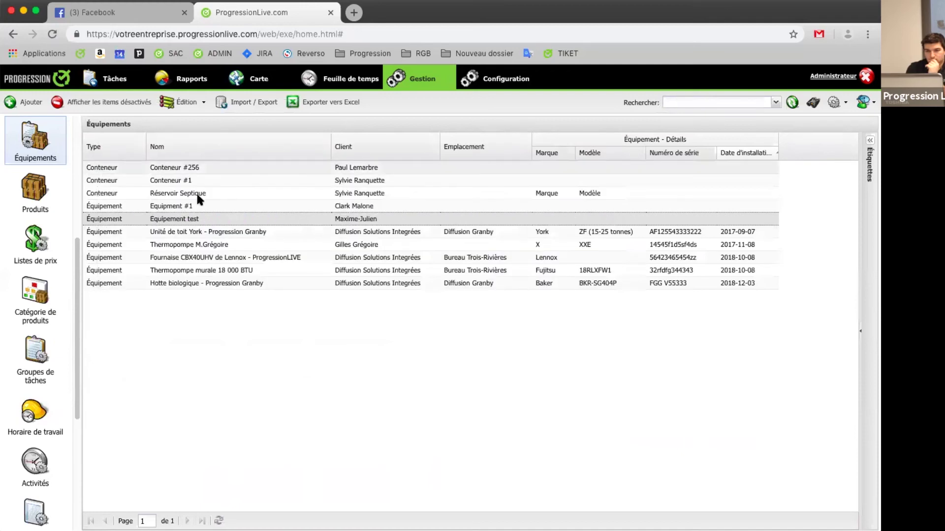
# Step: In the Clients list, open one client's record to view its details, then close it
pyautogui.scroll(5, 49, 163)
pyautogui.click(49, 159)
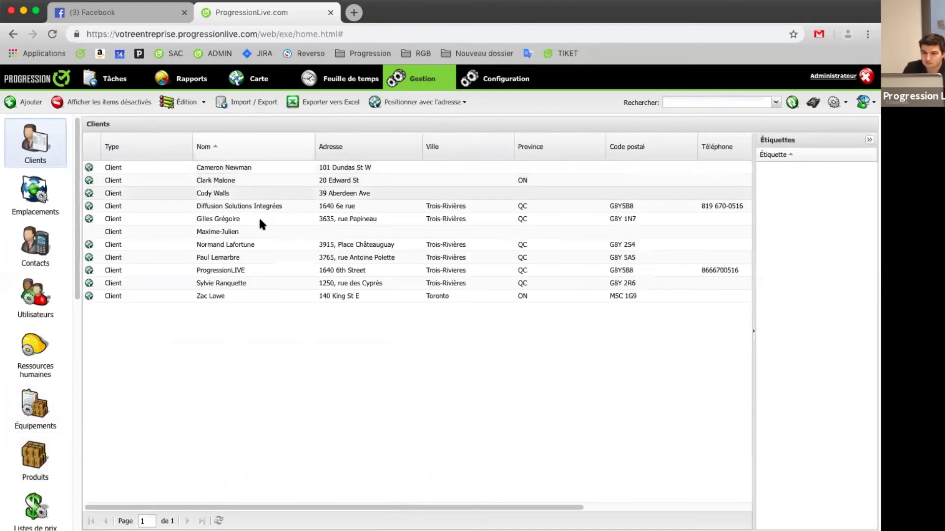
pyautogui.click(256, 244)
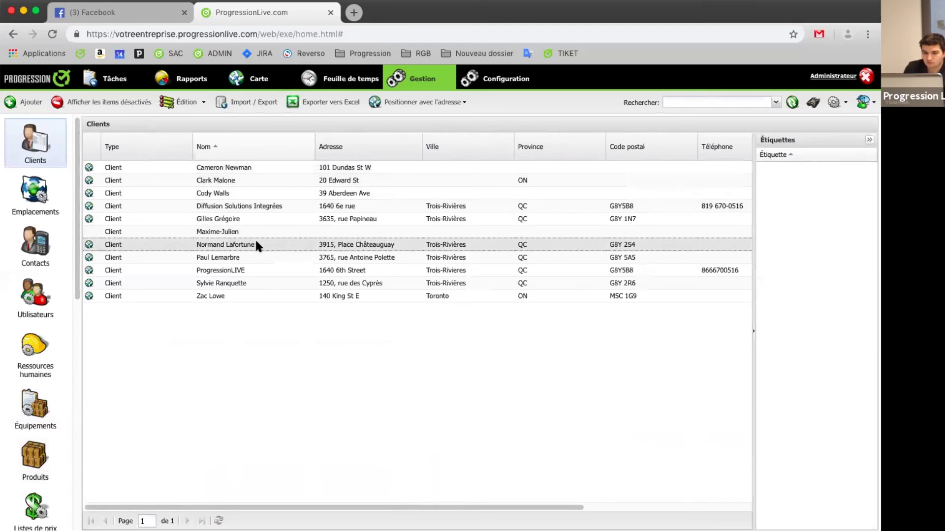
pyautogui.doubleClick(256, 244)
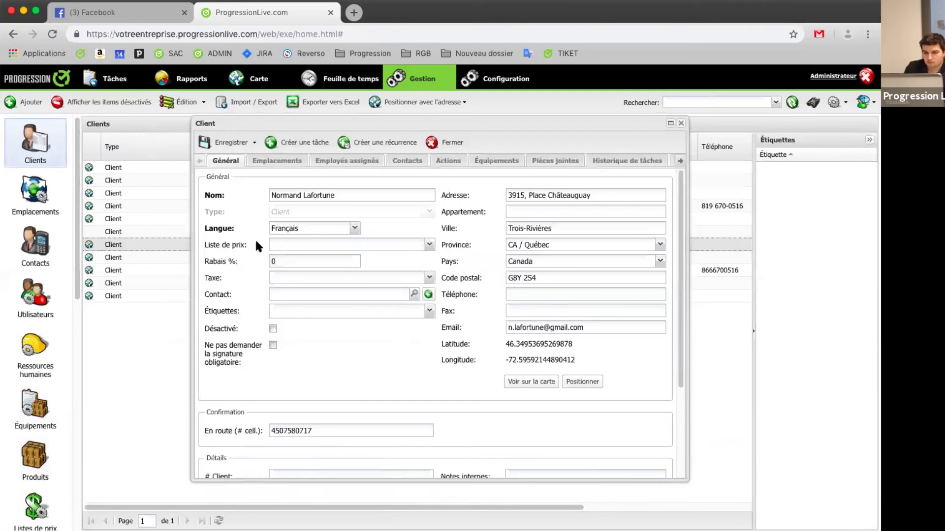
pyautogui.click(445, 142)
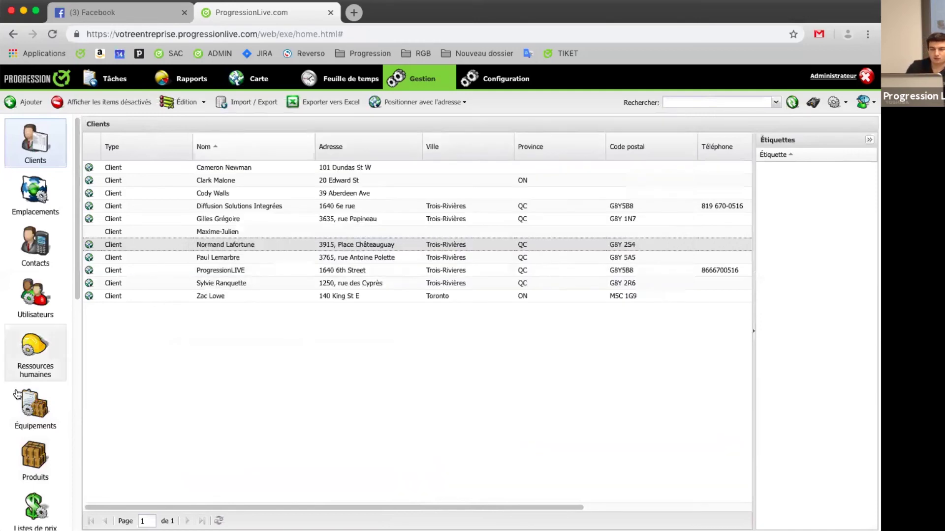
pyautogui.click(43, 418)
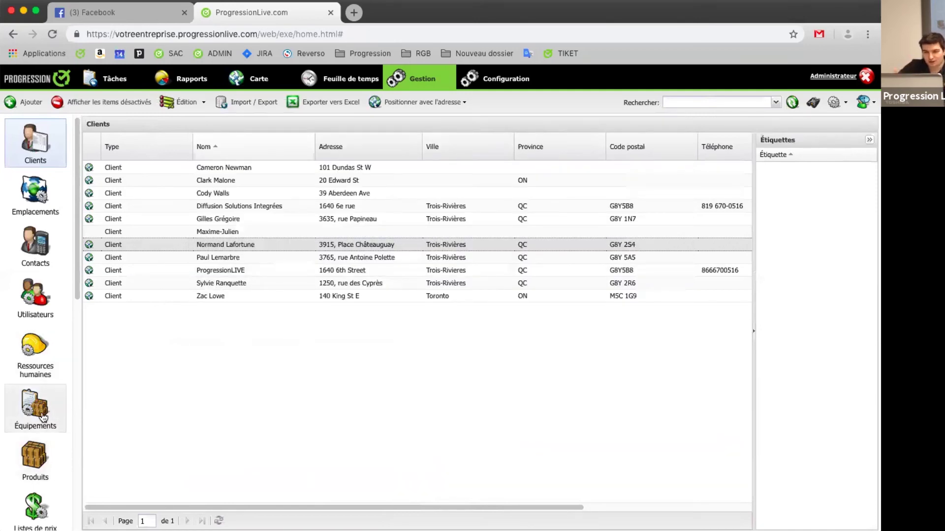